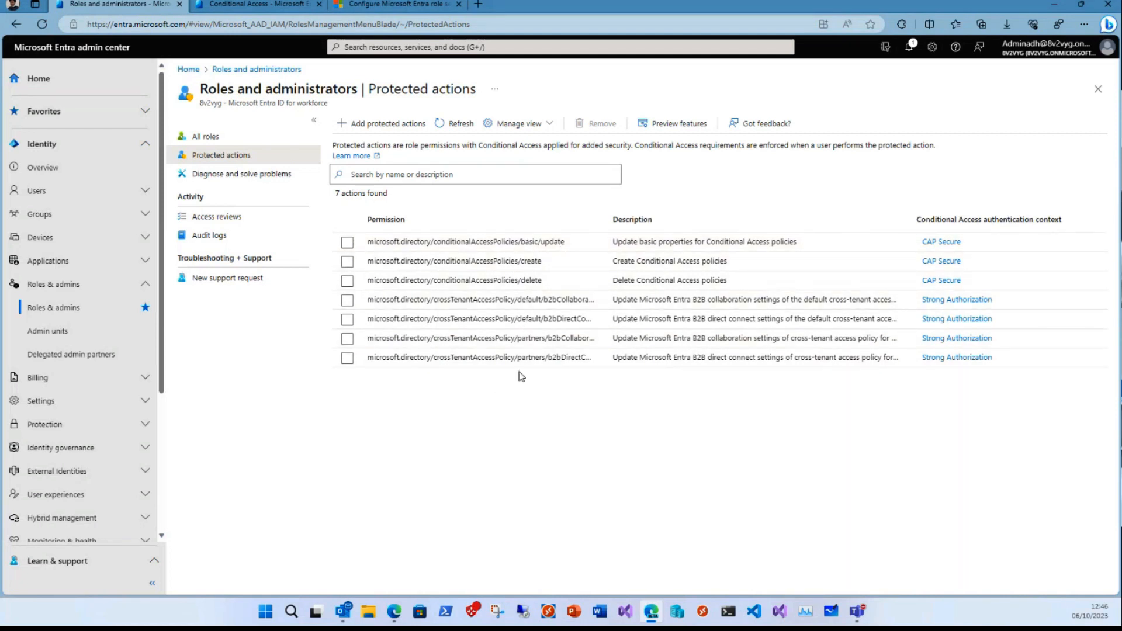
# - Open the form for adding protected actions and review the Trusted Location authentication context's settings in Conditional Access
pyautogui.click(377, 124)
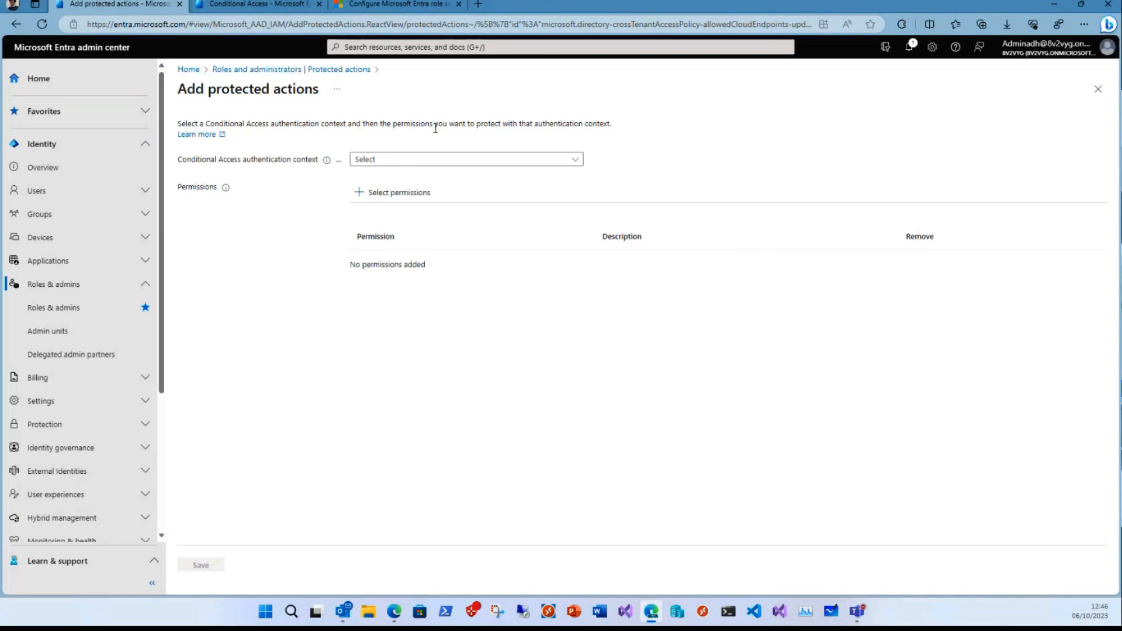
pyautogui.click(250, 8)
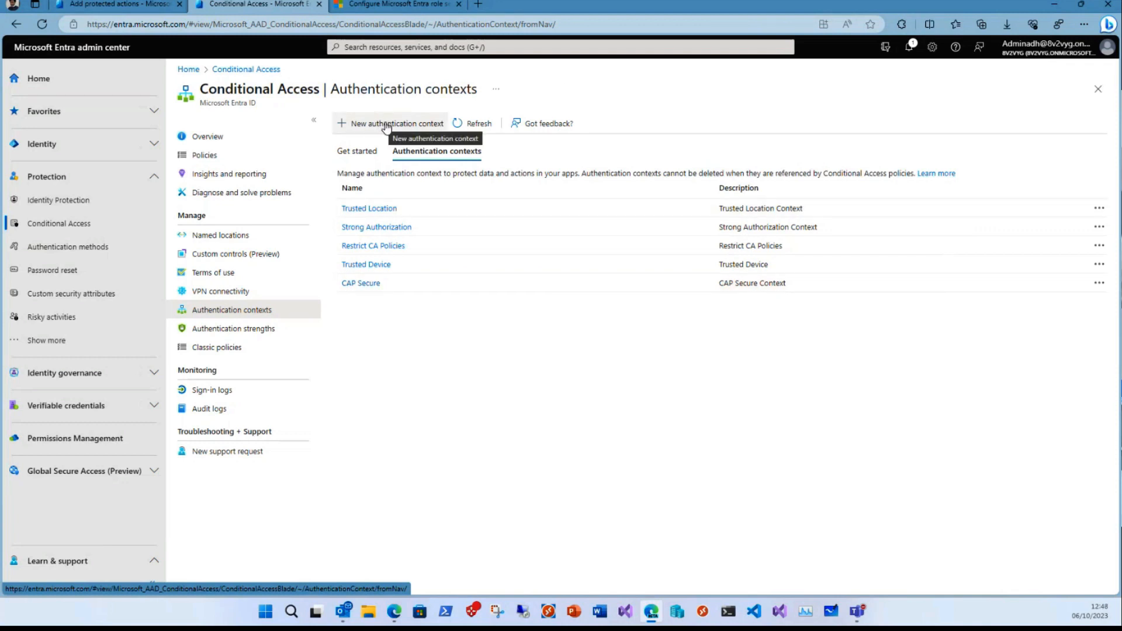
pyautogui.click(379, 208)
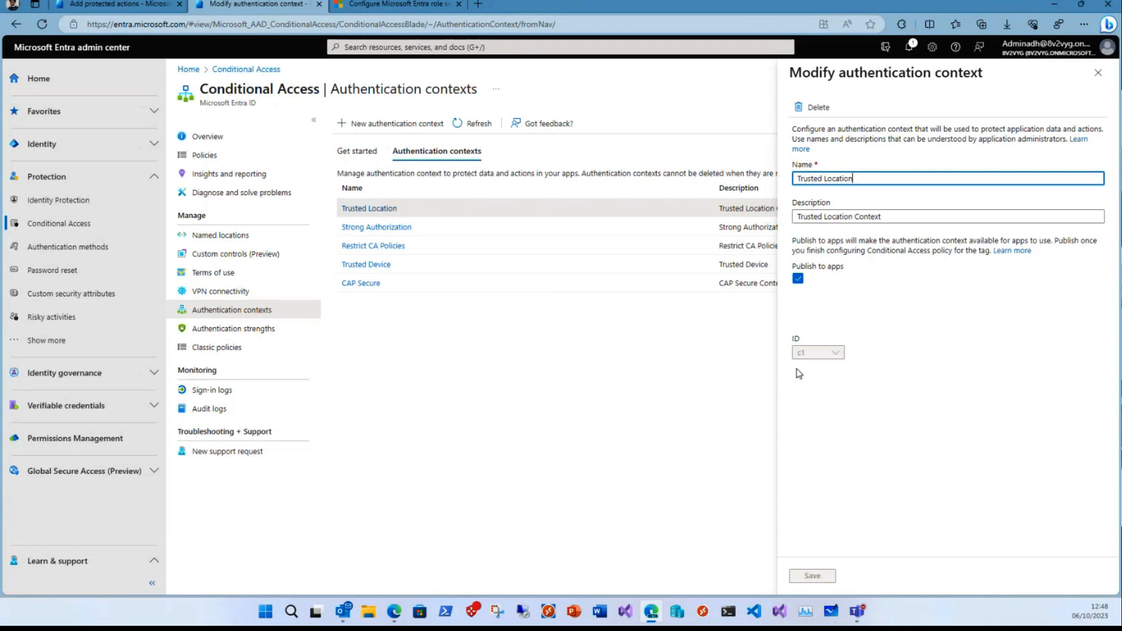
pyautogui.click(1097, 72)
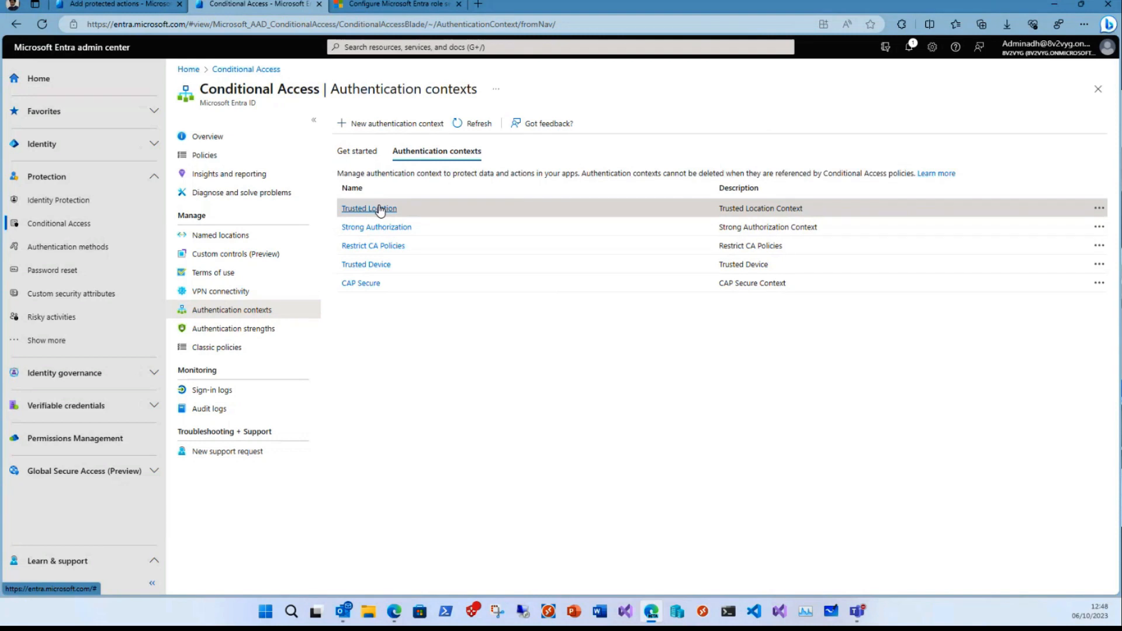
# - Protect the namedLocations basic/update, create and delete permissions with the Trusted Location authentication context and save the protected actions
pyautogui.click(134, 7)
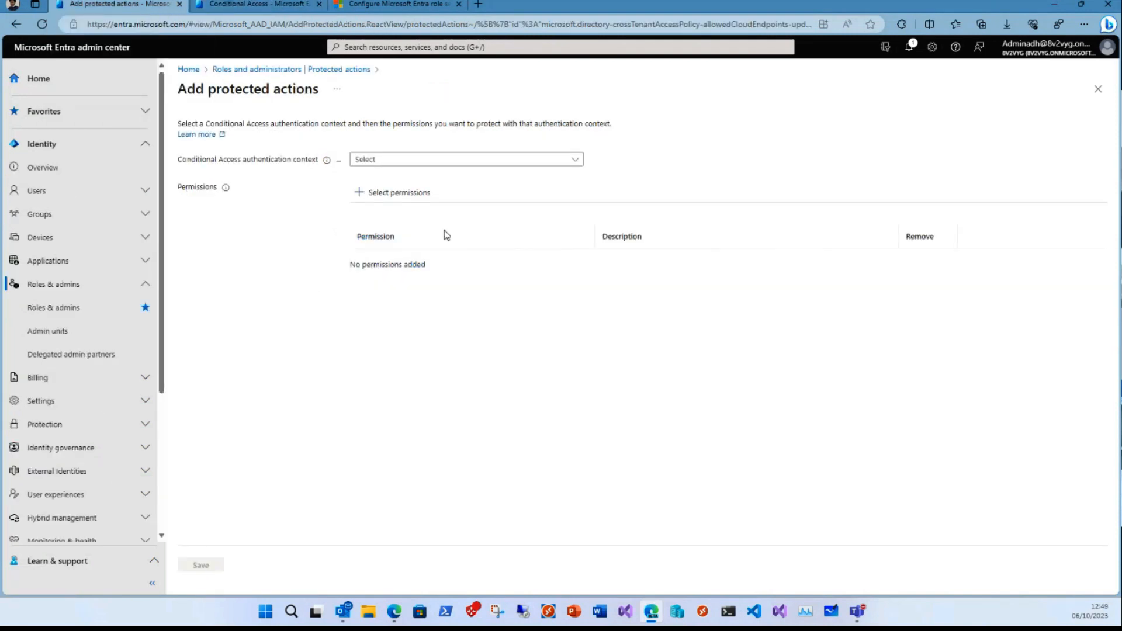
pyautogui.click(575, 160)
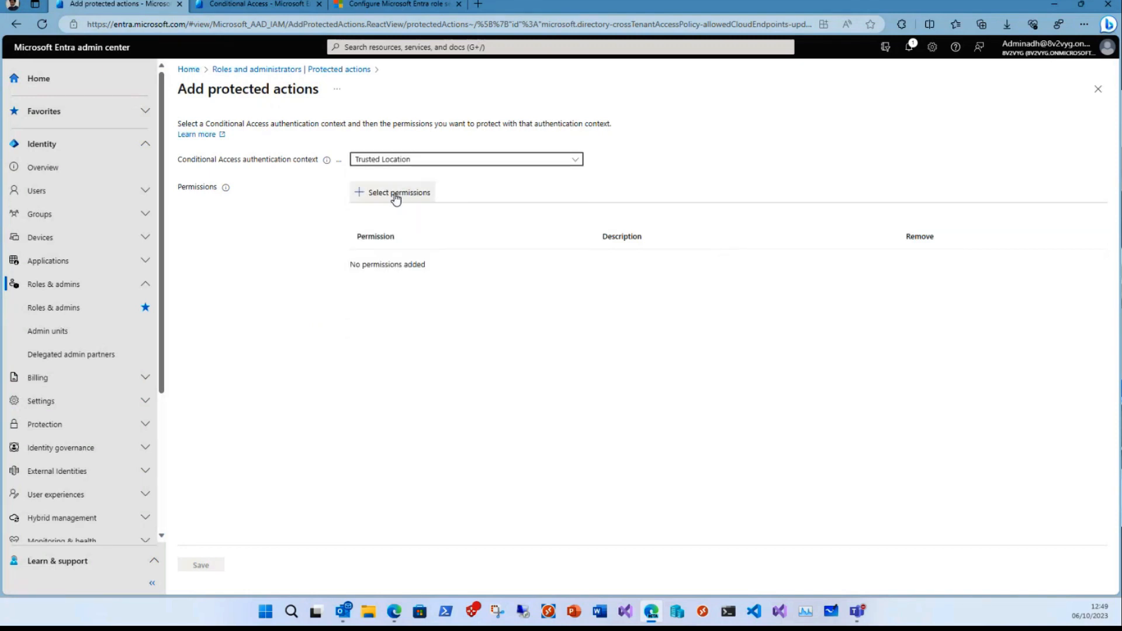
pyautogui.click(367, 198)
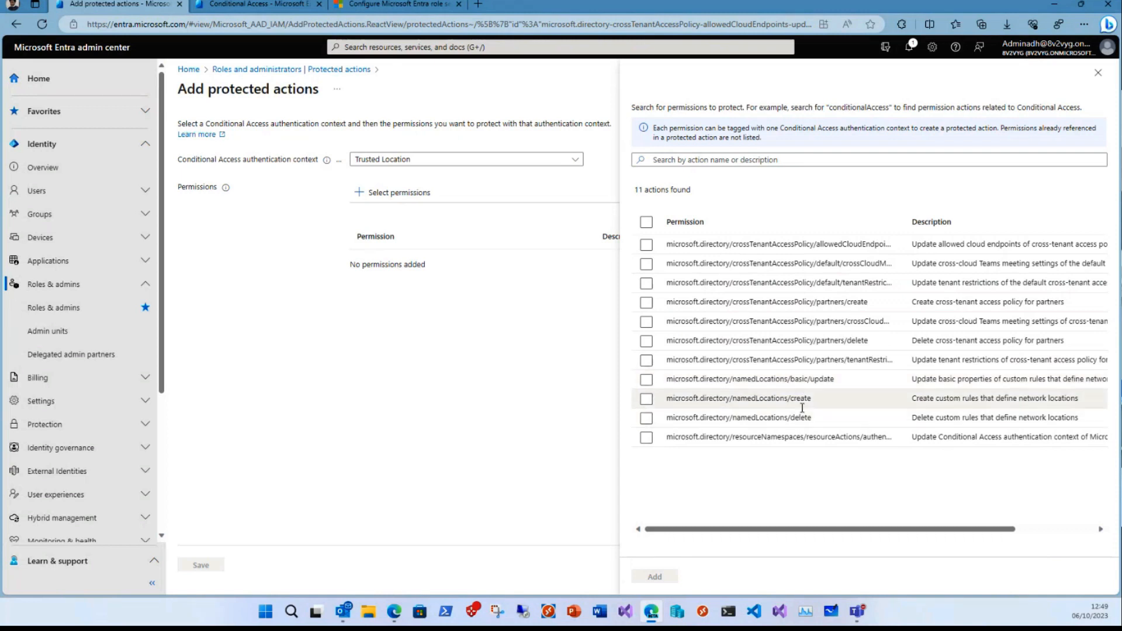
pyautogui.click(648, 400)
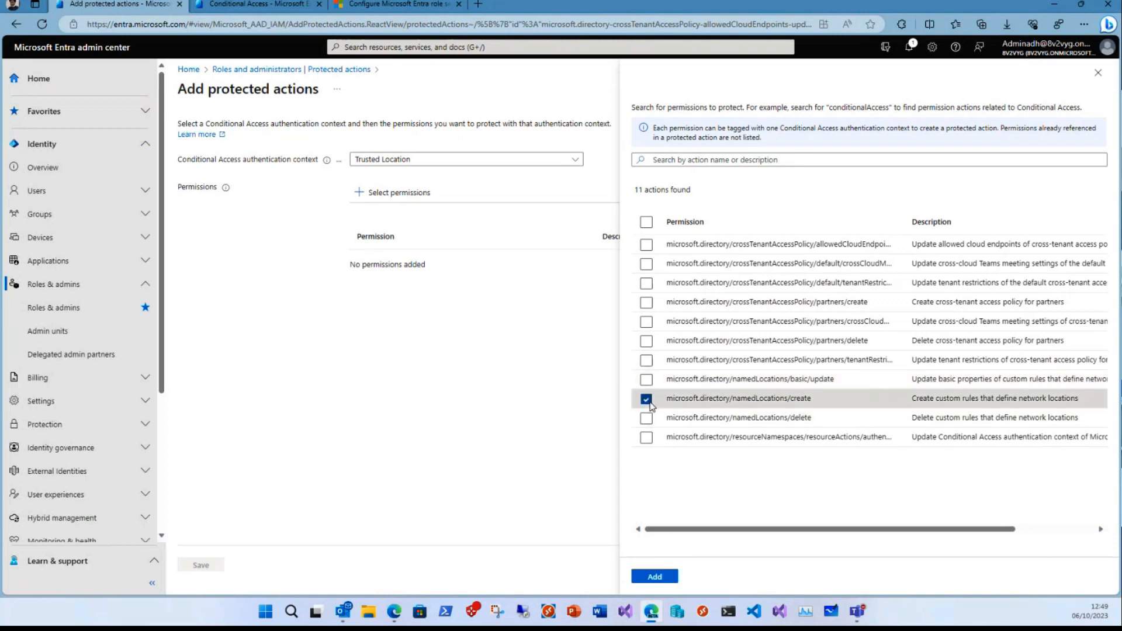
pyautogui.click(647, 419)
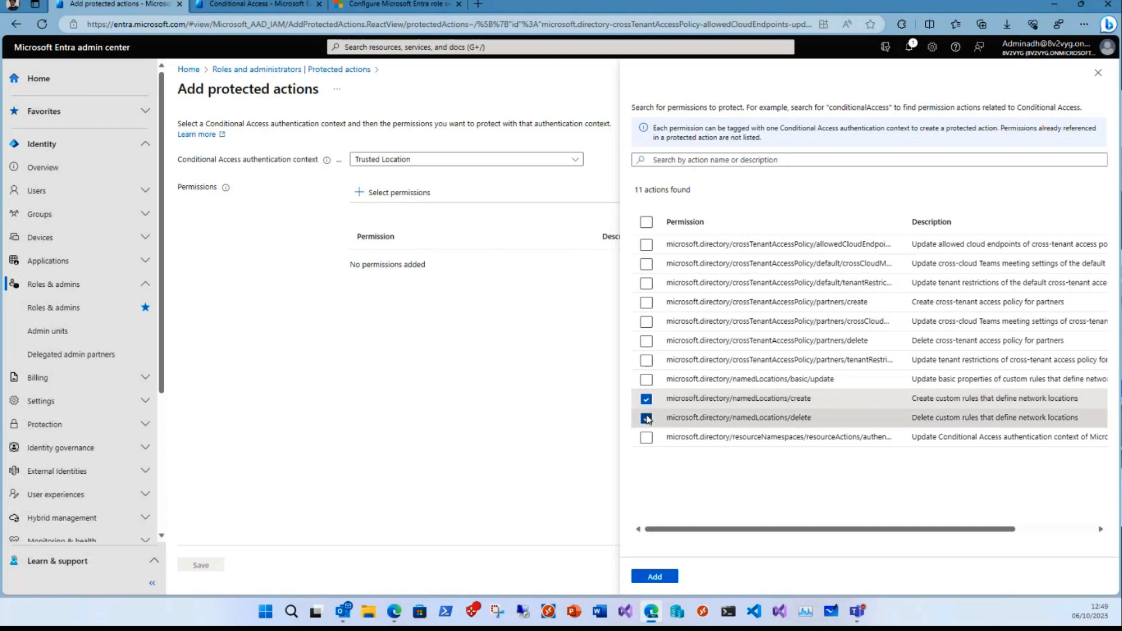
pyautogui.click(649, 381)
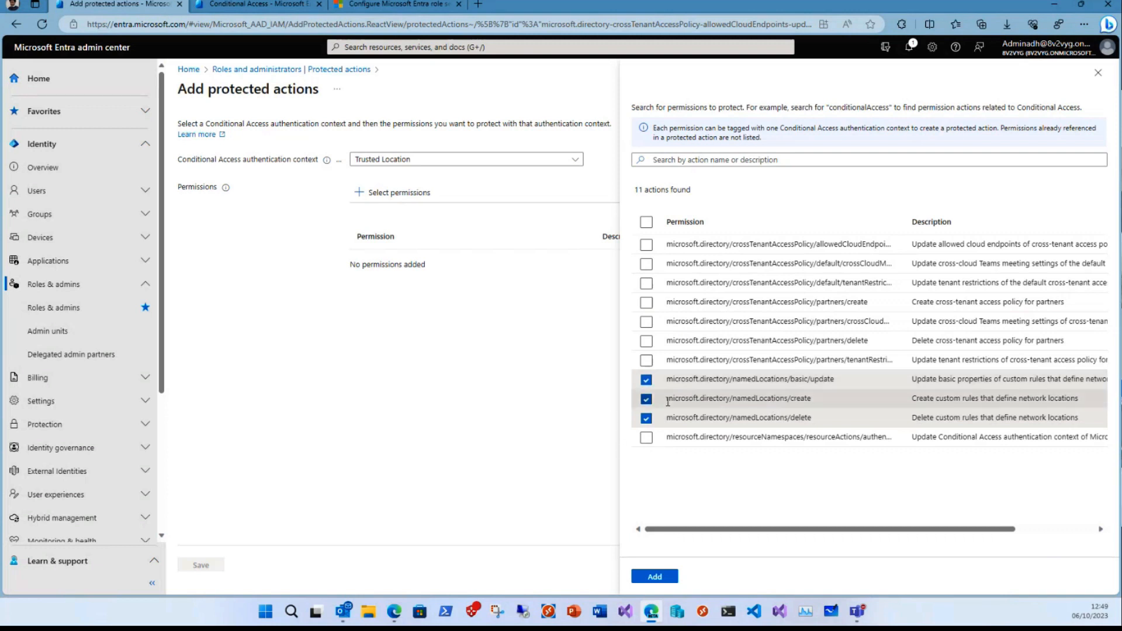
pyautogui.click(654, 577)
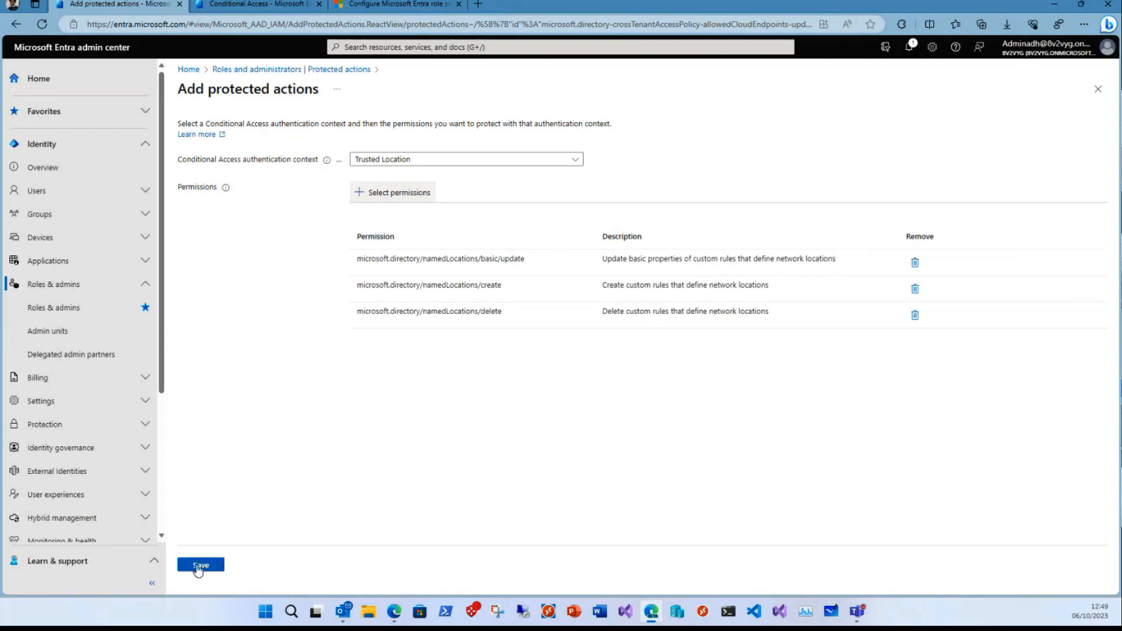
pyautogui.click(200, 565)
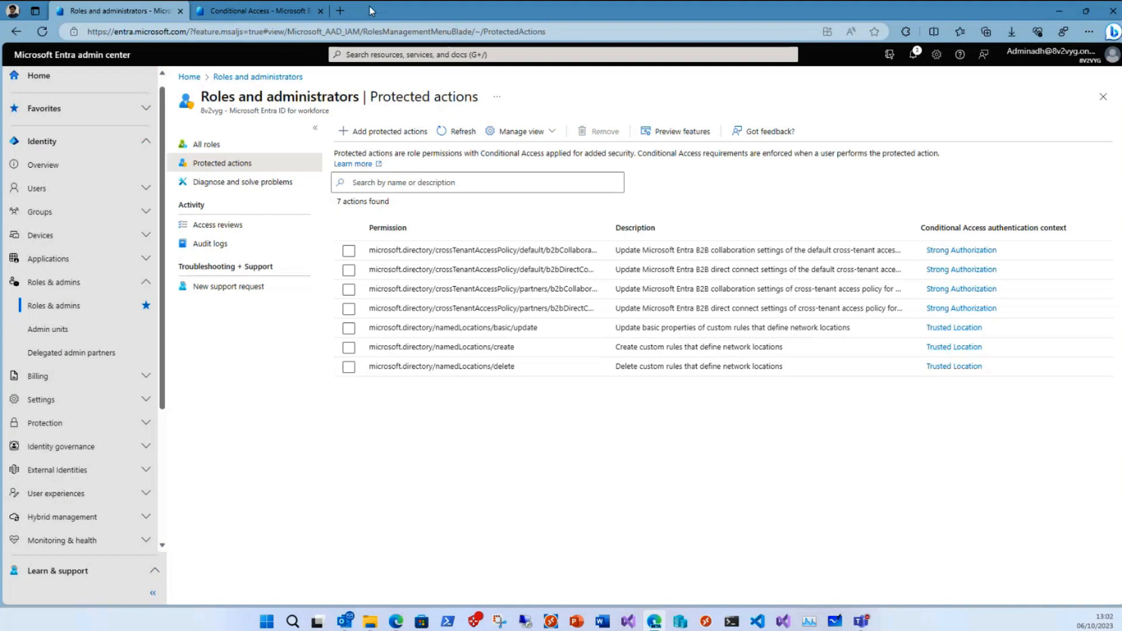
# - Start a new Conditional Access policy and name it "Updating Trusted Locations"
pyautogui.click(220, 12)
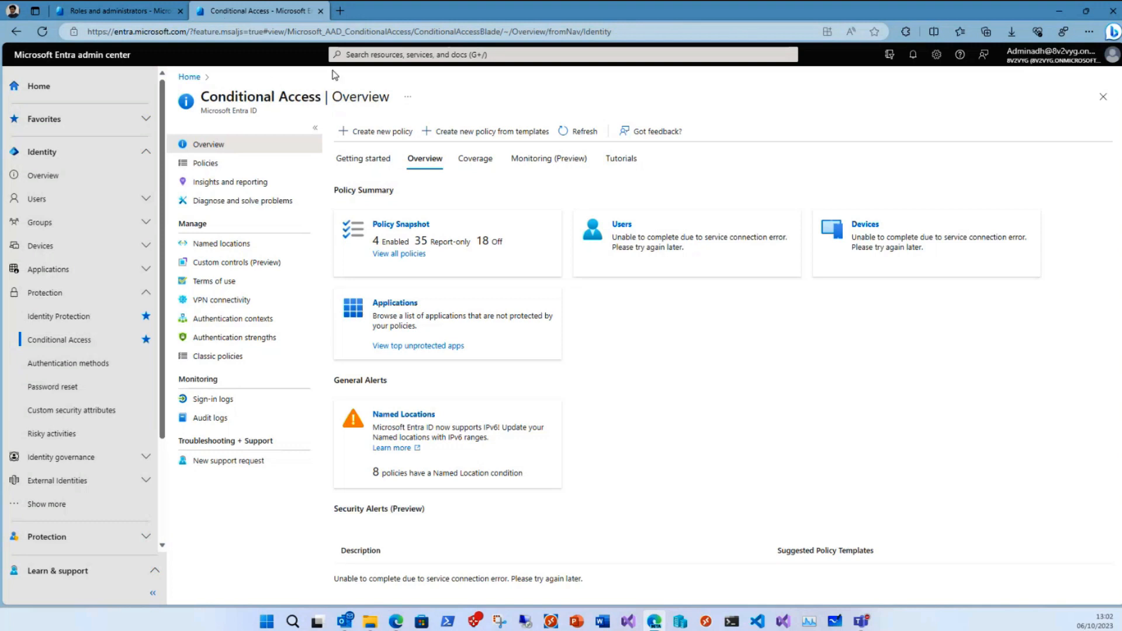
pyautogui.click(366, 131)
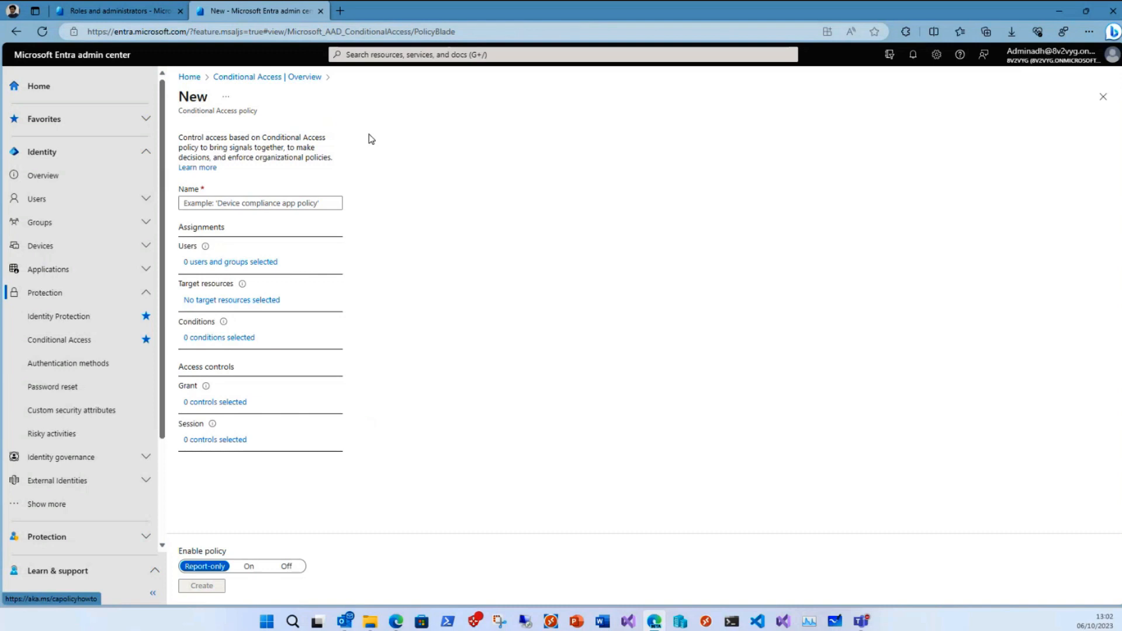
pyautogui.click(305, 202)
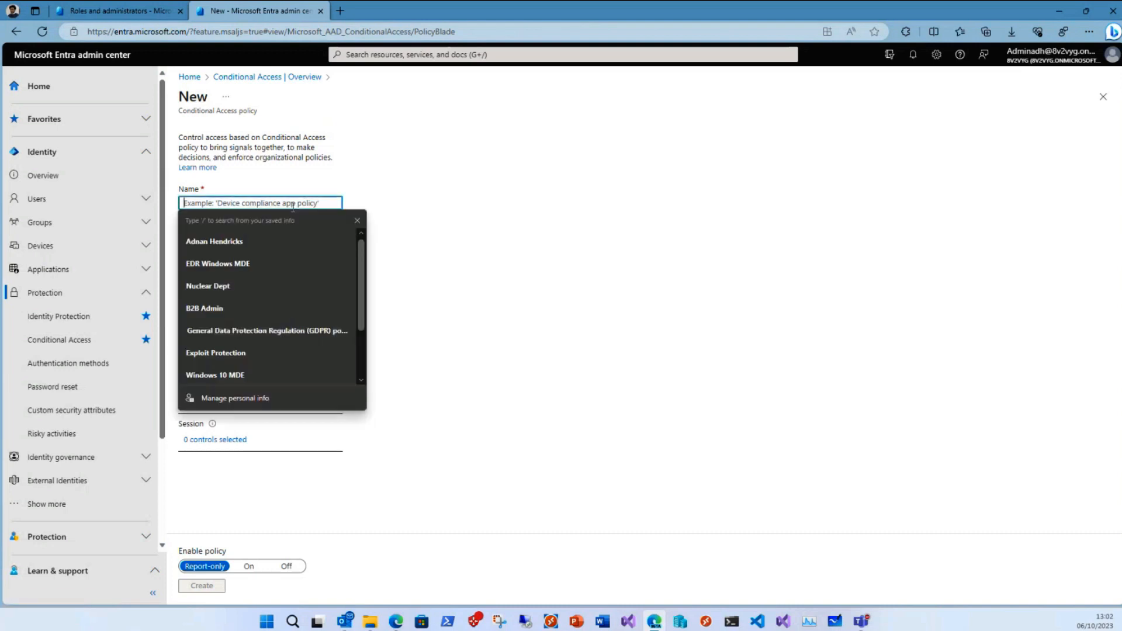
pyautogui.write('Up')
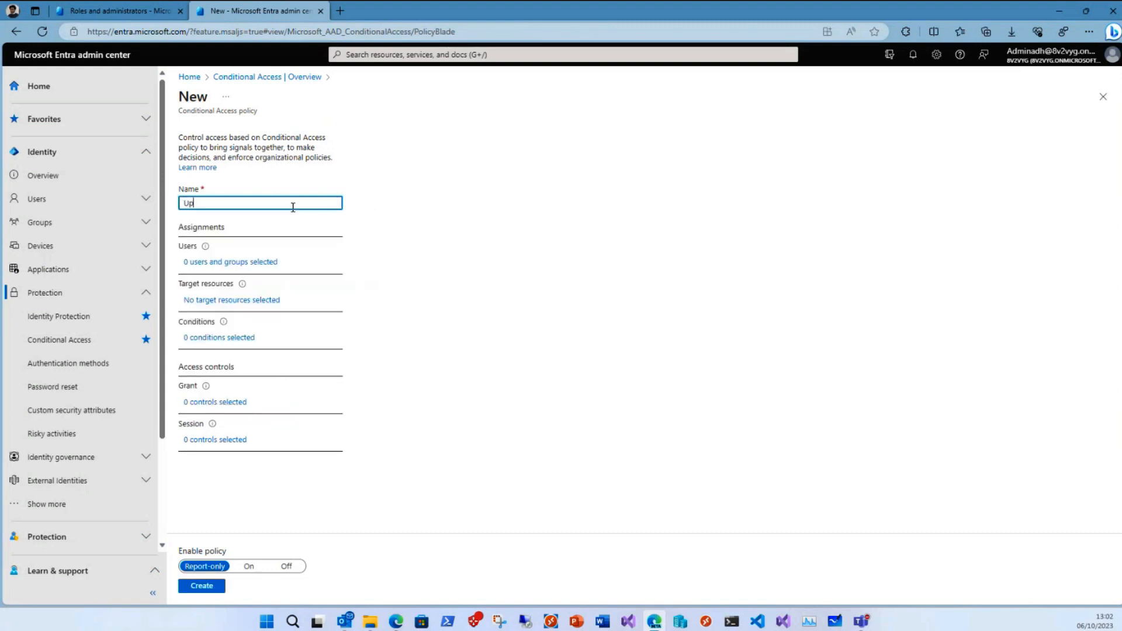
pyautogui.write('dating ')
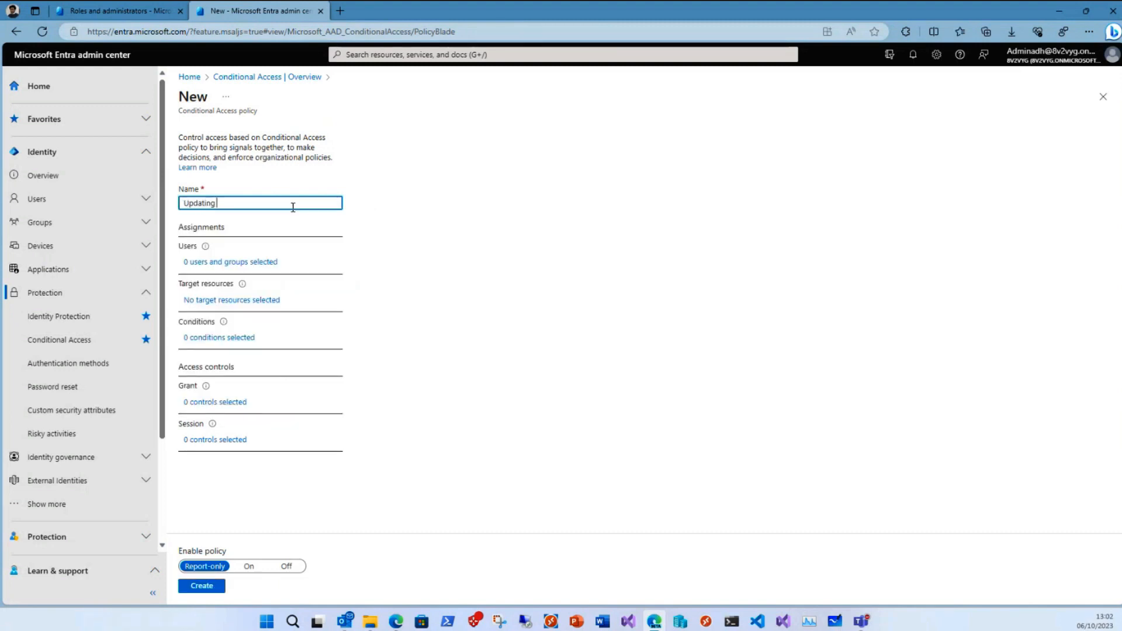
pyautogui.write('Trusted Locations')
# - Set the policy's target resources to the Trusted Location authentication context
pyautogui.click(252, 302)
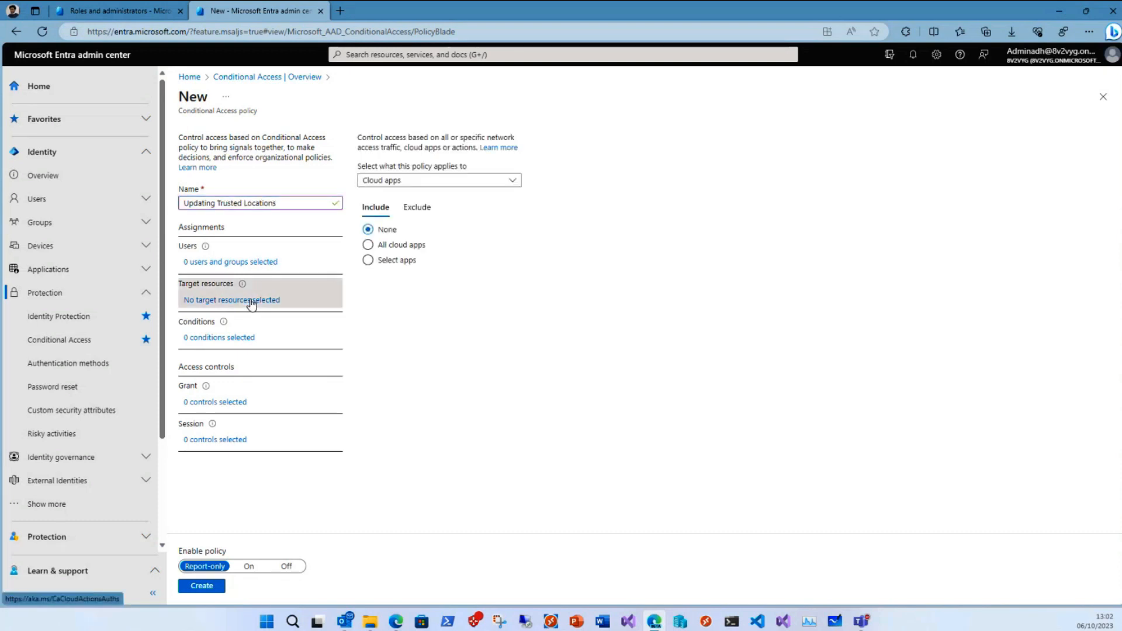
pyautogui.click(512, 181)
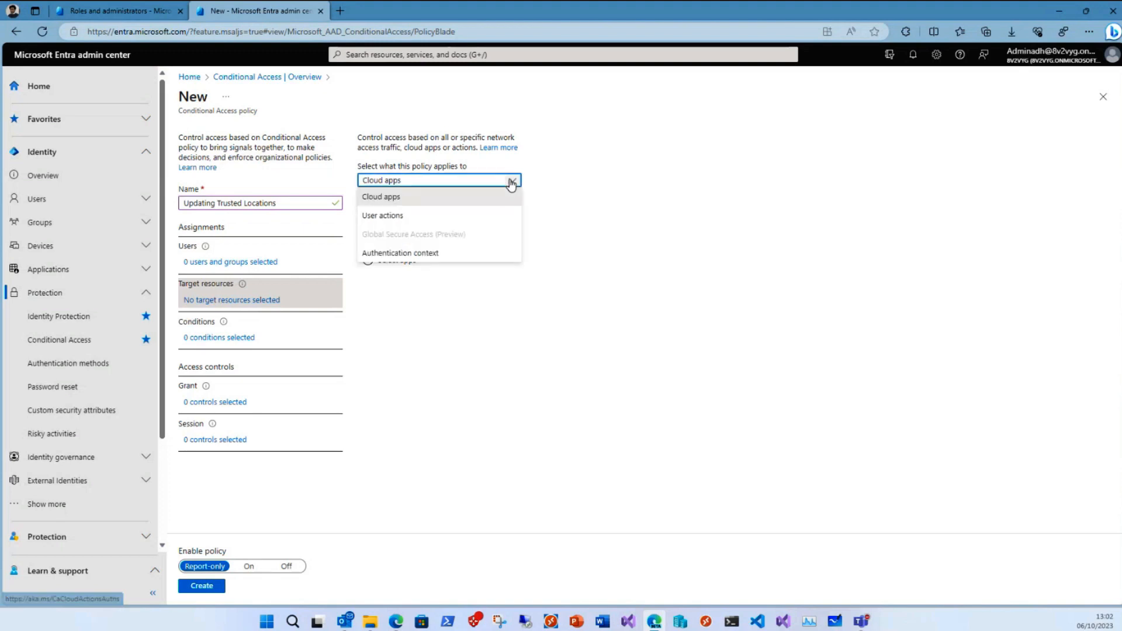
pyautogui.click(400, 253)
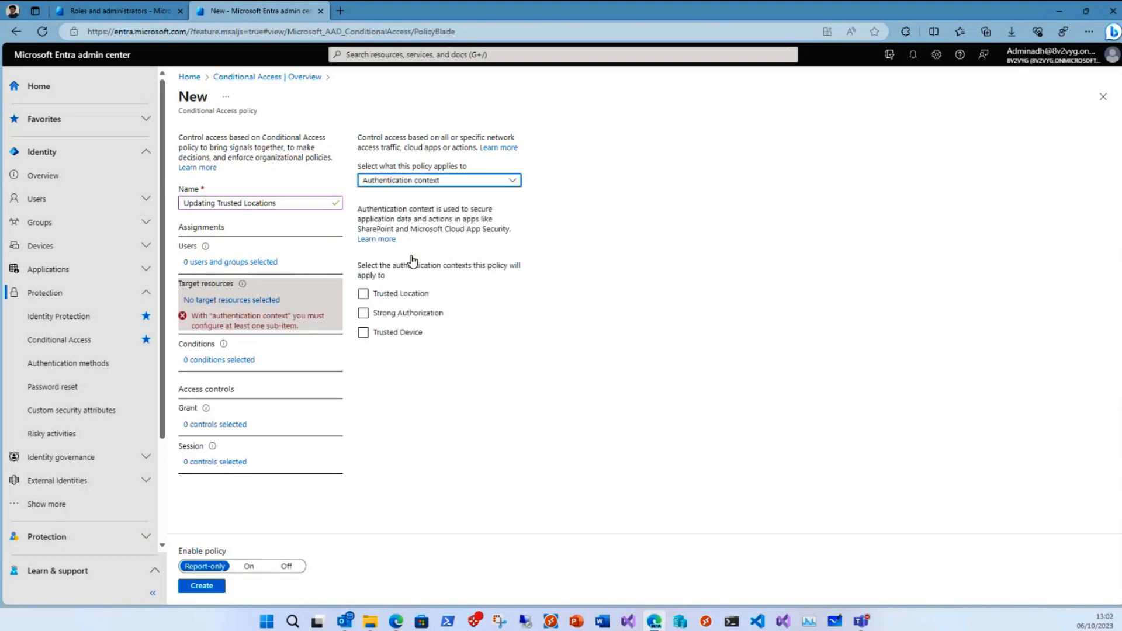
pyautogui.click(363, 295)
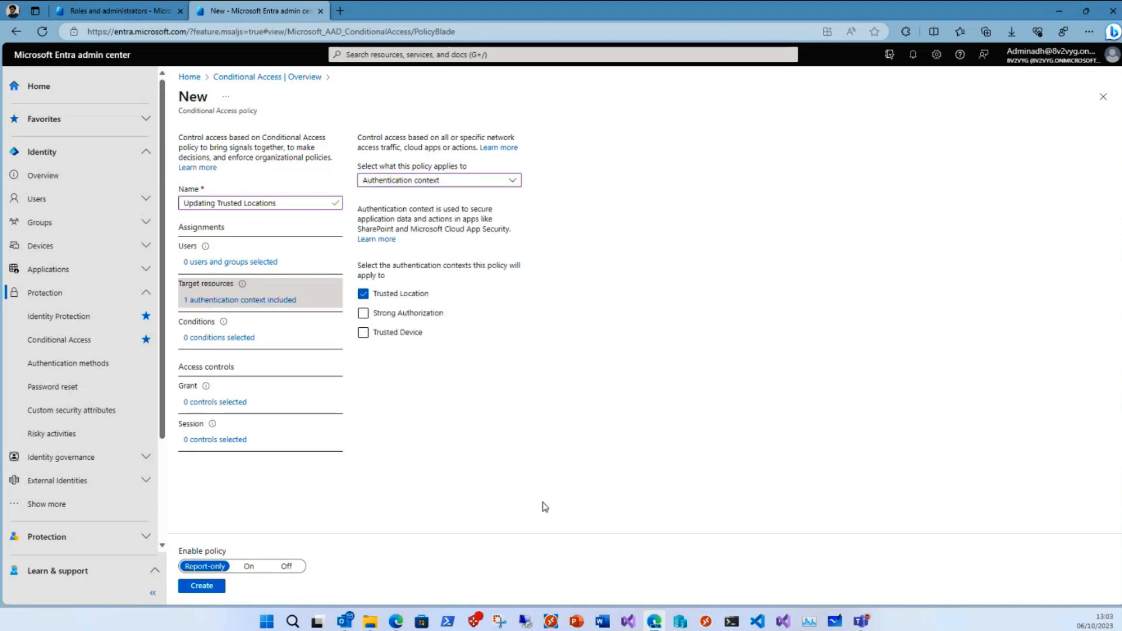
# - Add a device platforms condition to the policy that includes only Windows
pyautogui.click(240, 338)
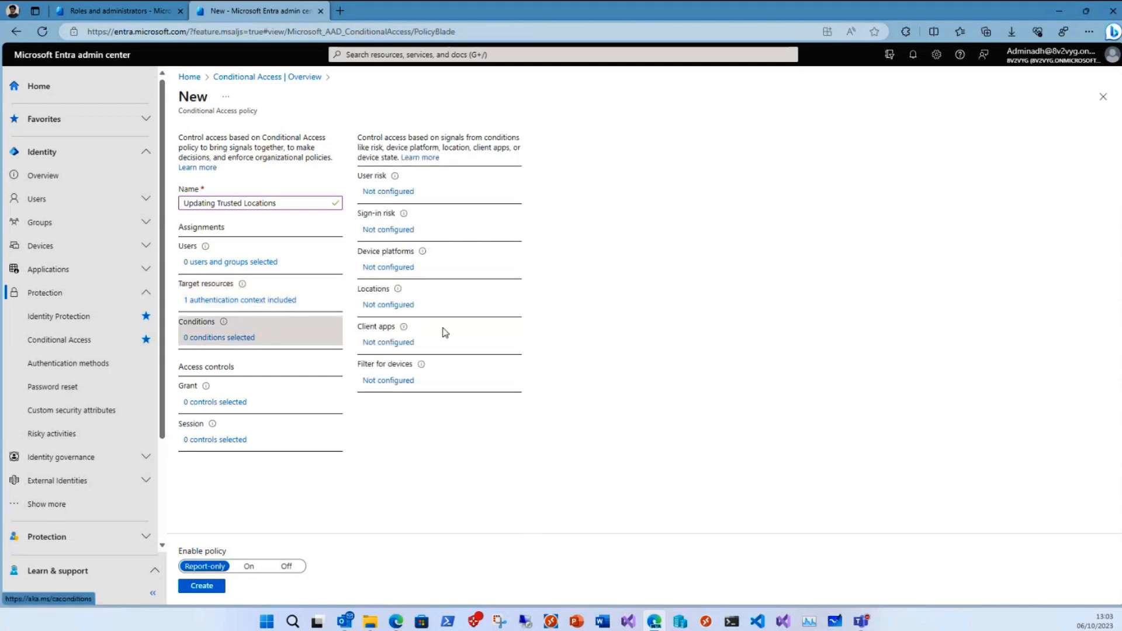
pyautogui.click(405, 269)
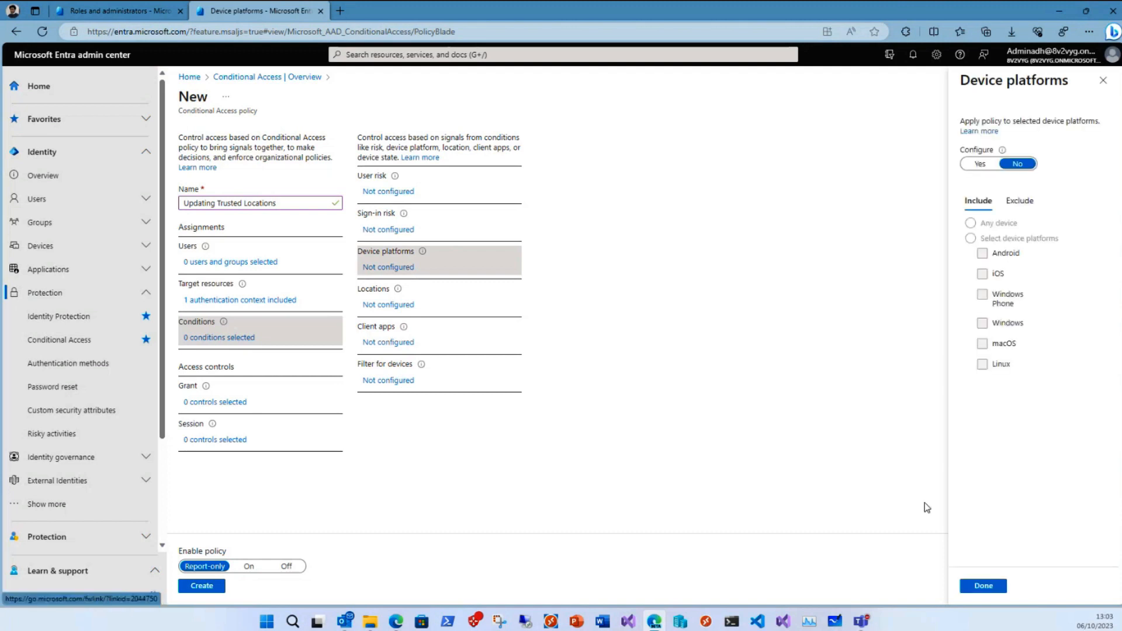
pyautogui.click(980, 164)
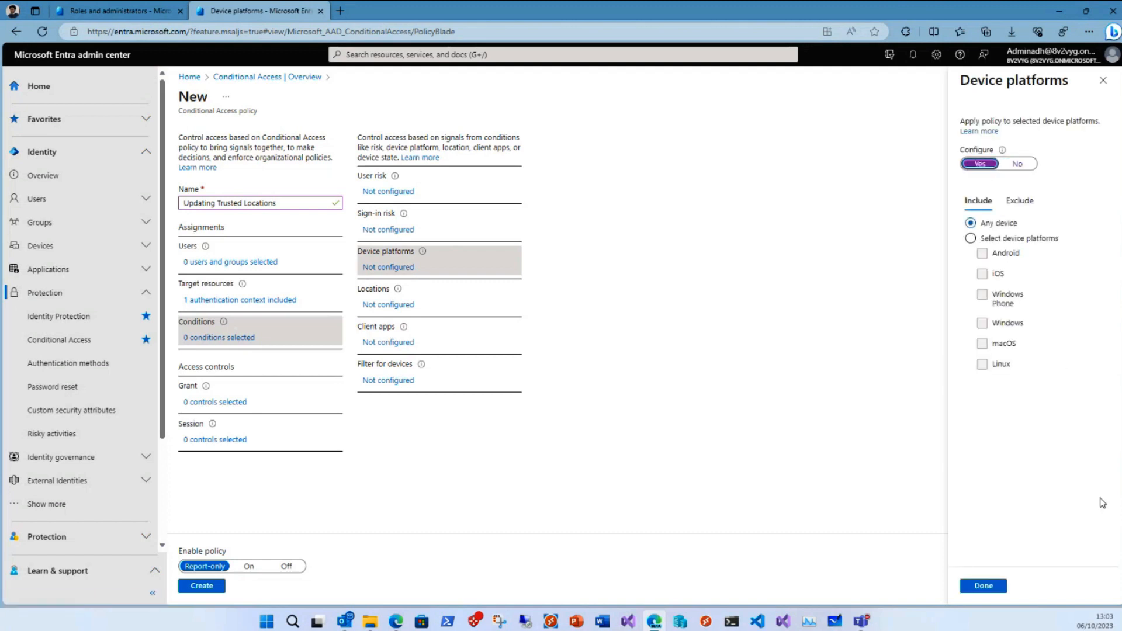
pyautogui.click(970, 238)
pyautogui.click(983, 323)
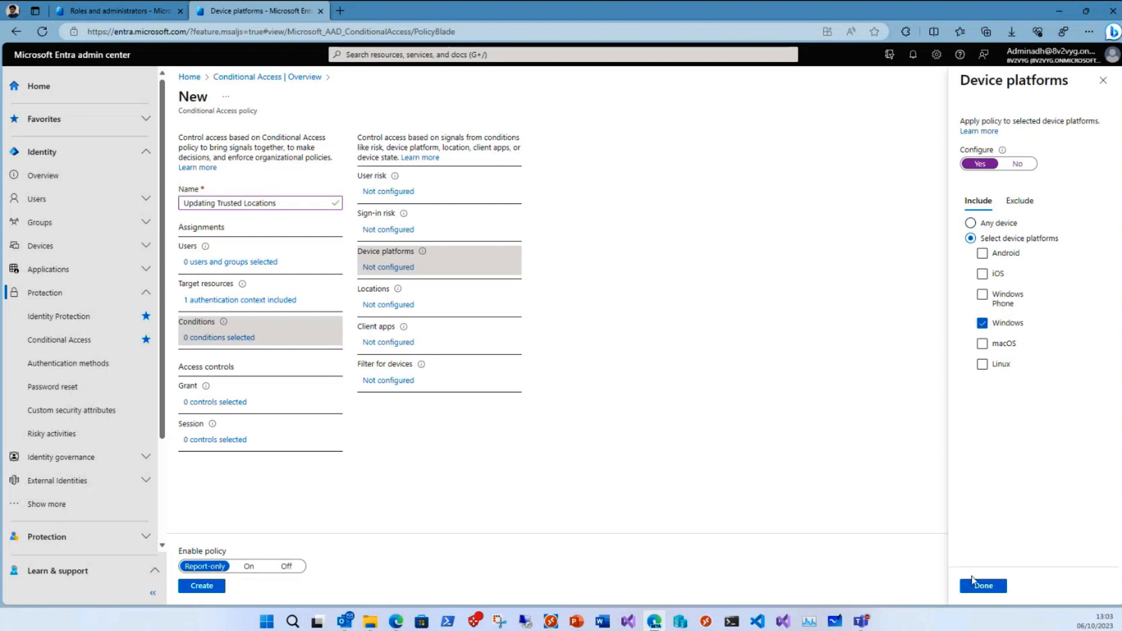
pyautogui.click(983, 586)
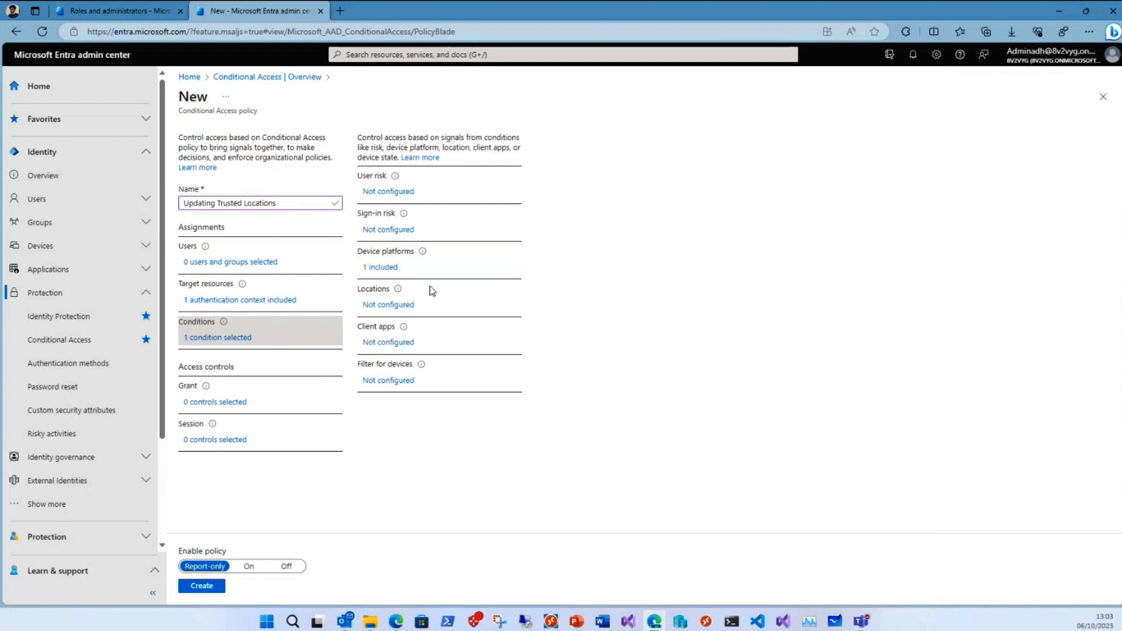
# - Configure the policy's locations condition to include all trusted locations, and view the device filter options without configuring them
pyautogui.click(371, 304)
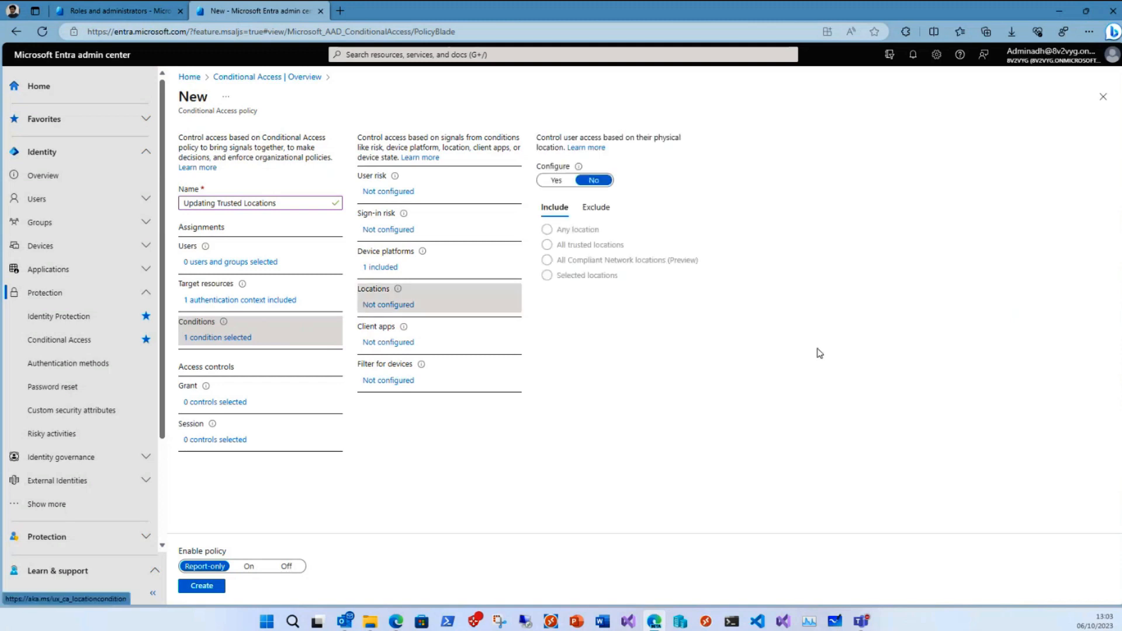
pyautogui.click(556, 180)
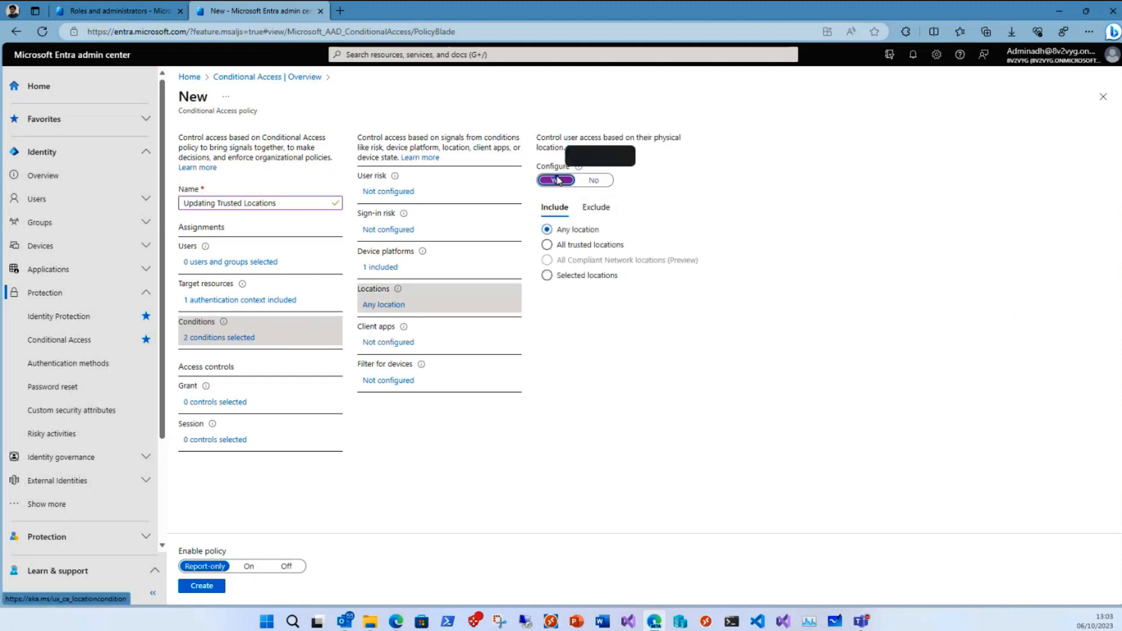
pyautogui.click(547, 245)
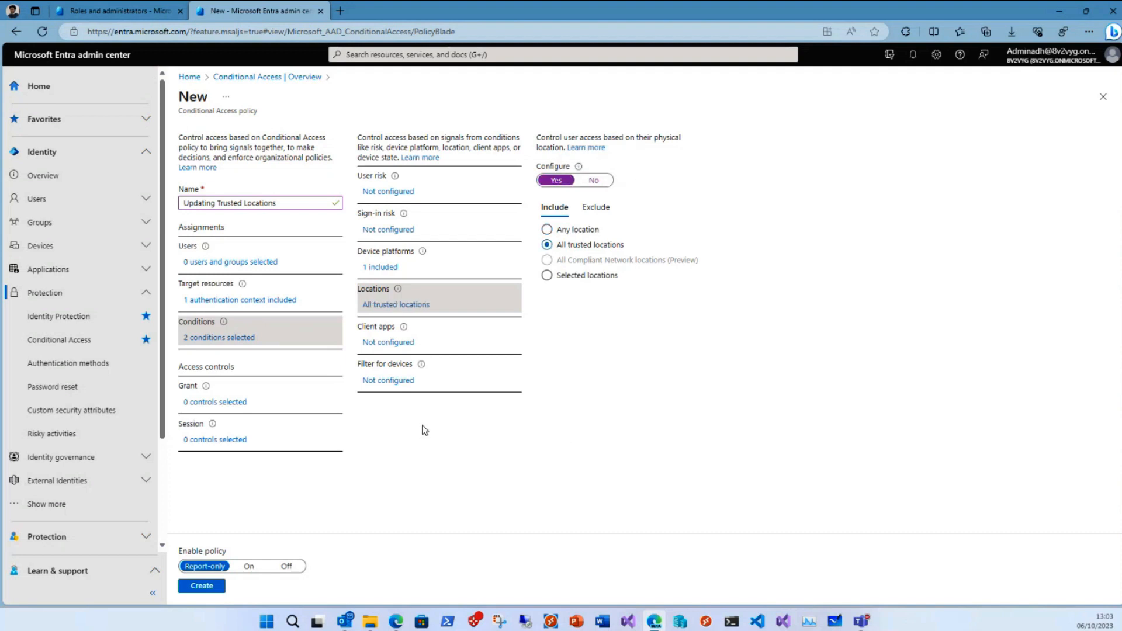
pyautogui.click(392, 382)
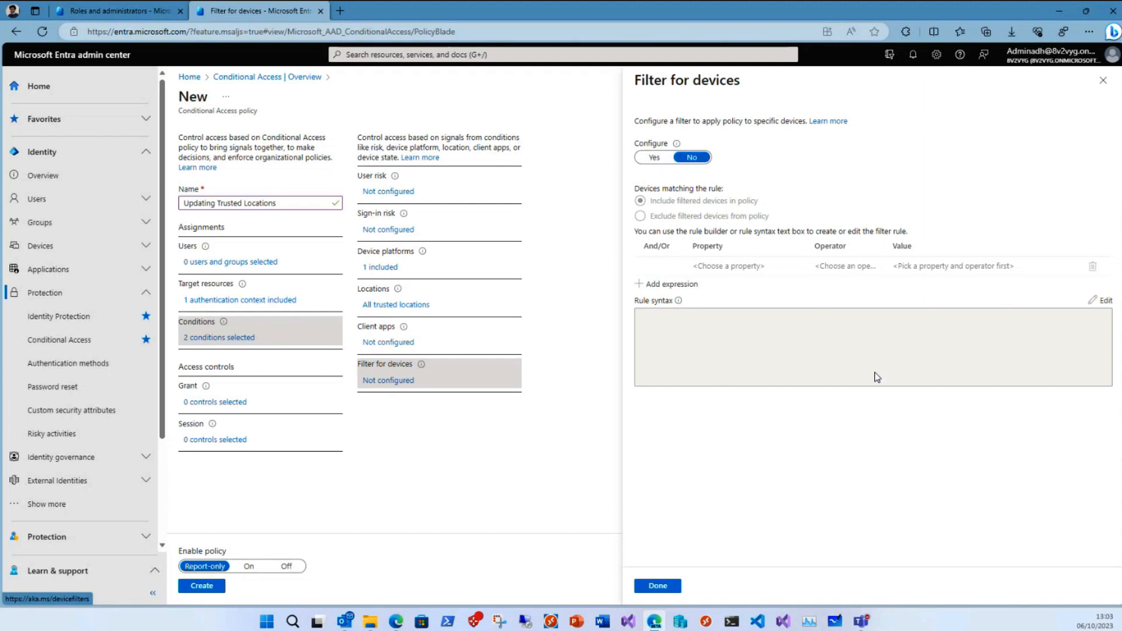
pyautogui.click(1103, 81)
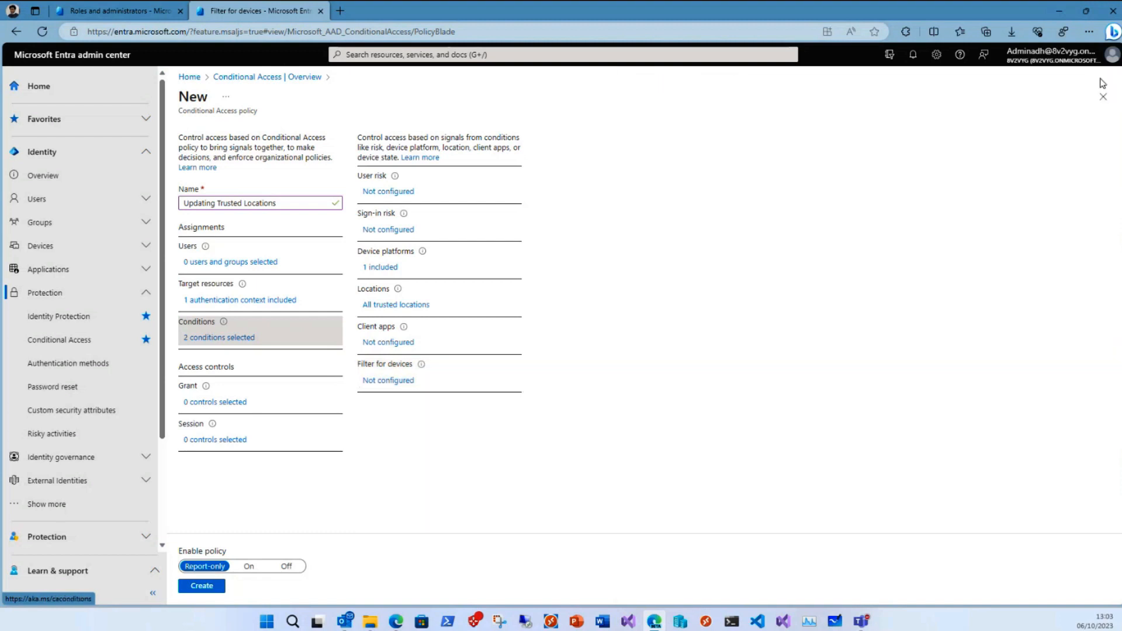
# - Grant access with multifactor authentication and a compliant device required, and set the policy's enable state to On
pyautogui.click(233, 403)
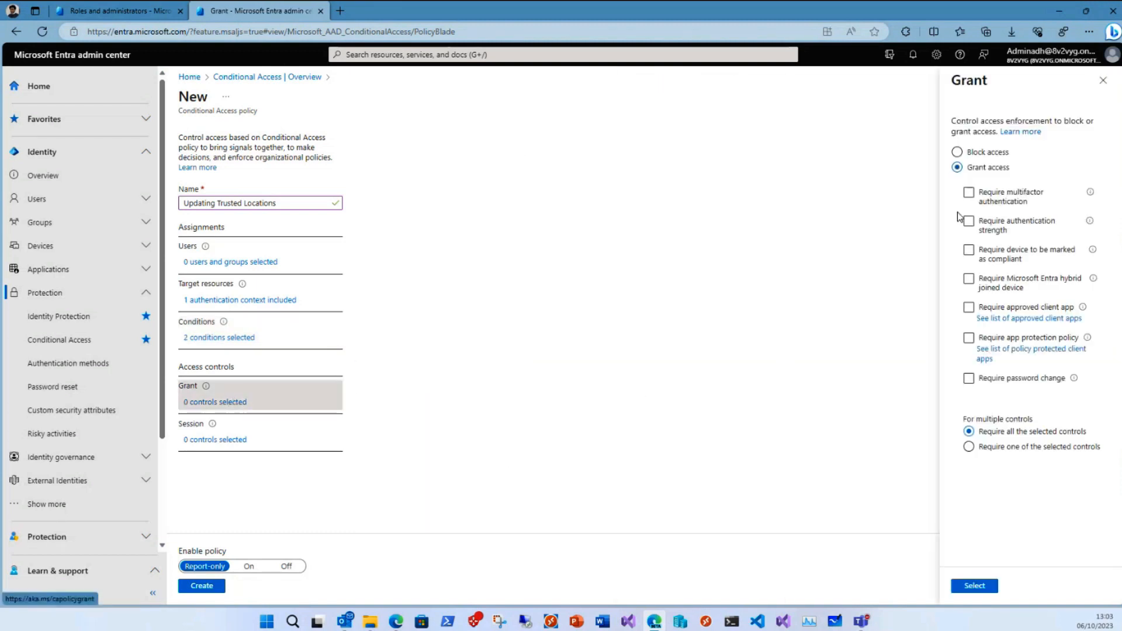
pyautogui.click(965, 195)
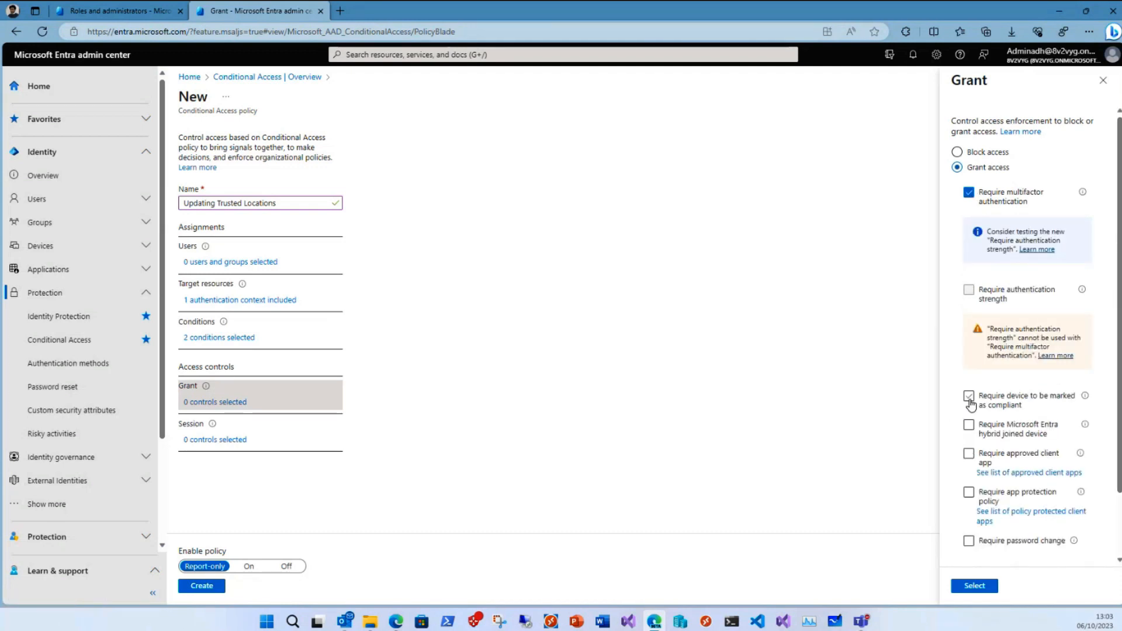
pyautogui.click(969, 399)
pyautogui.click(980, 586)
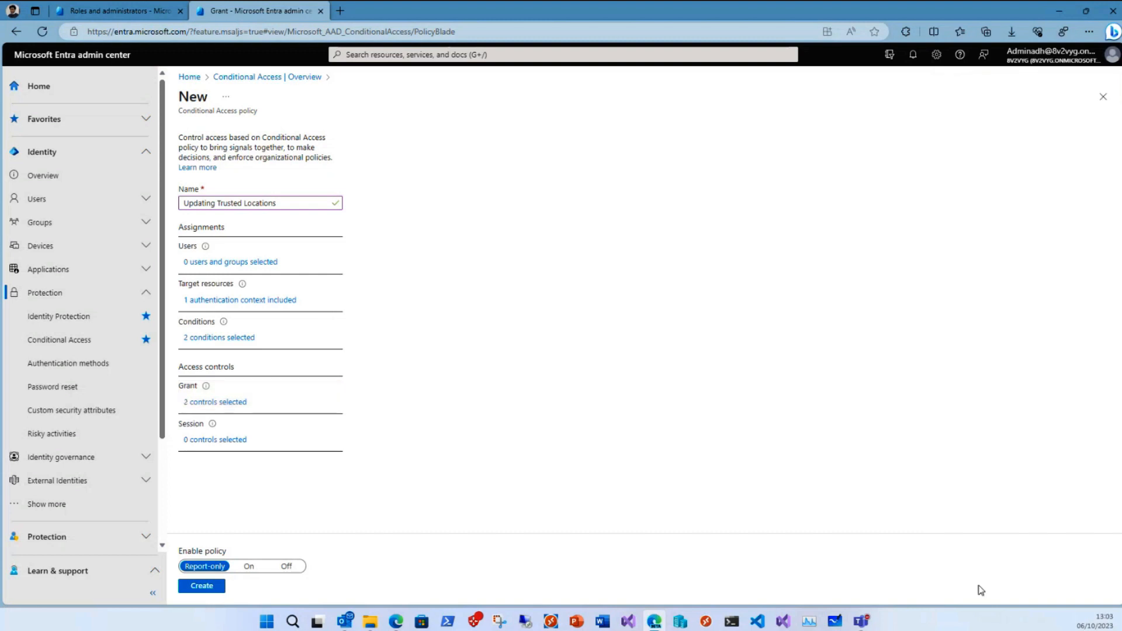
pyautogui.click(252, 567)
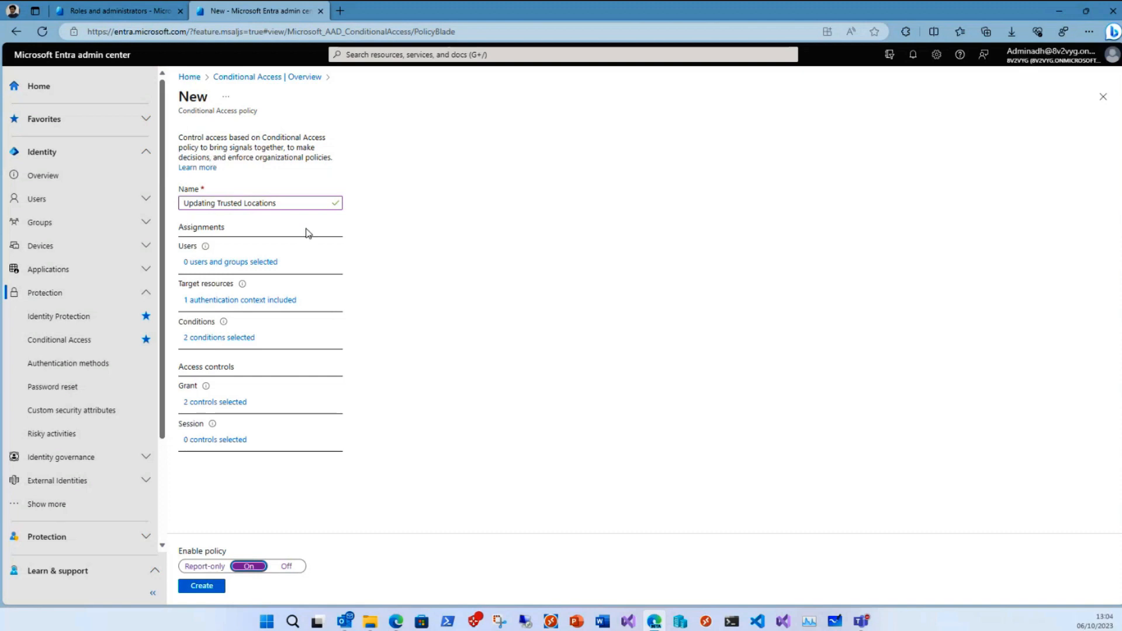
# - Create the Updating Trusted Locations policy and open the Conditional Access named locations
pyautogui.click(202, 588)
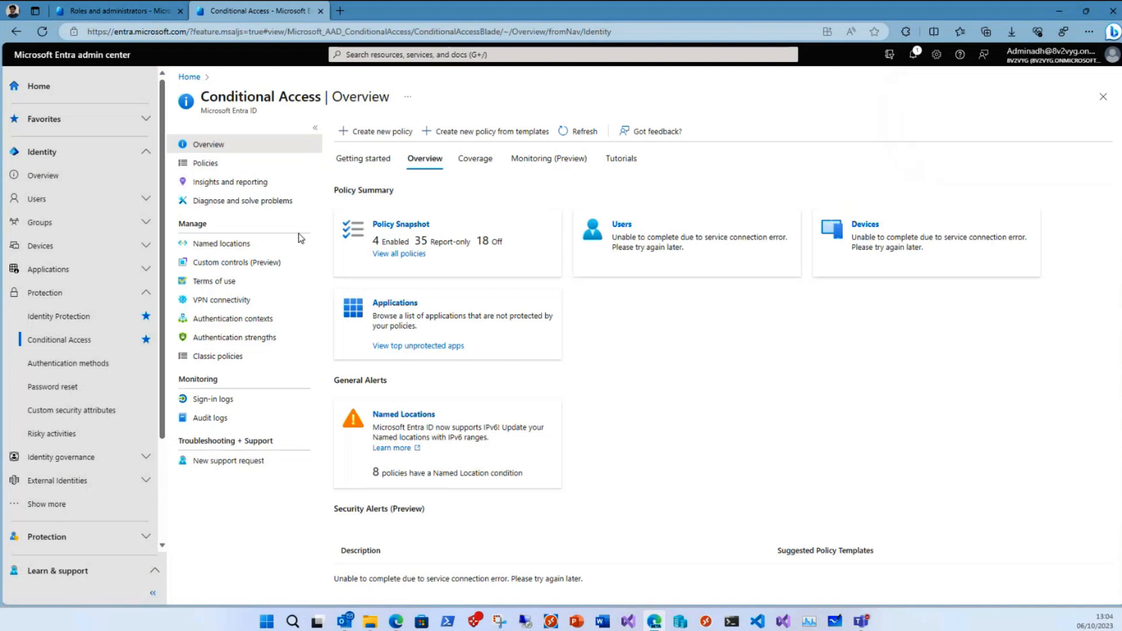
pyautogui.click(236, 246)
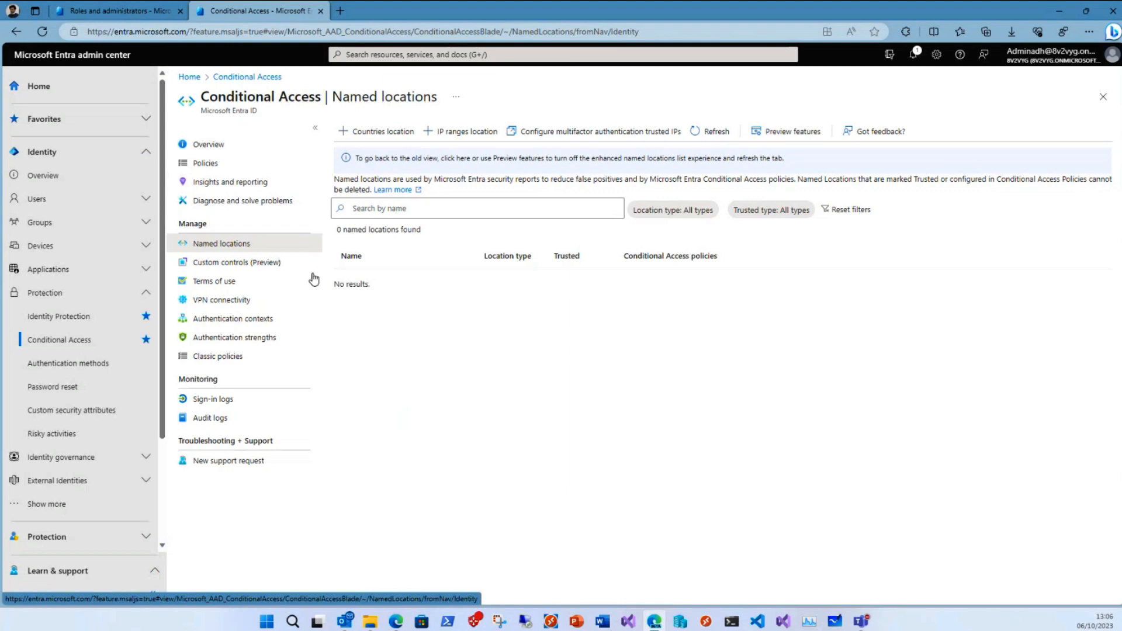
# - Open the Privileged Identity Management role settings of the Application Administrator role
pyautogui.scroll(-2, 117, 431)
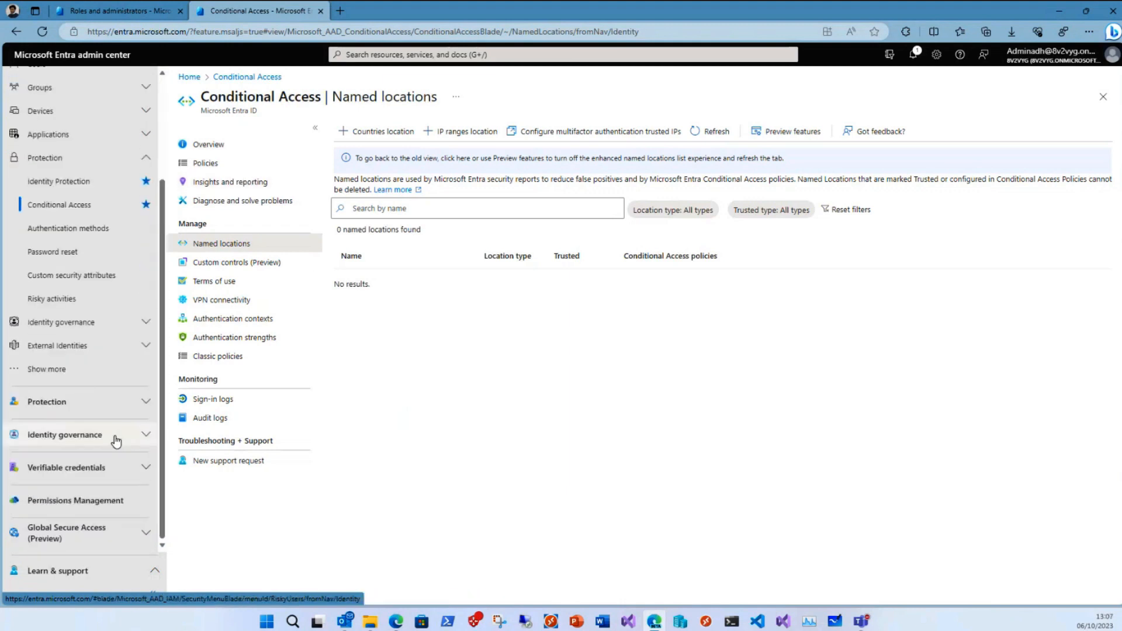
pyautogui.click(57, 373)
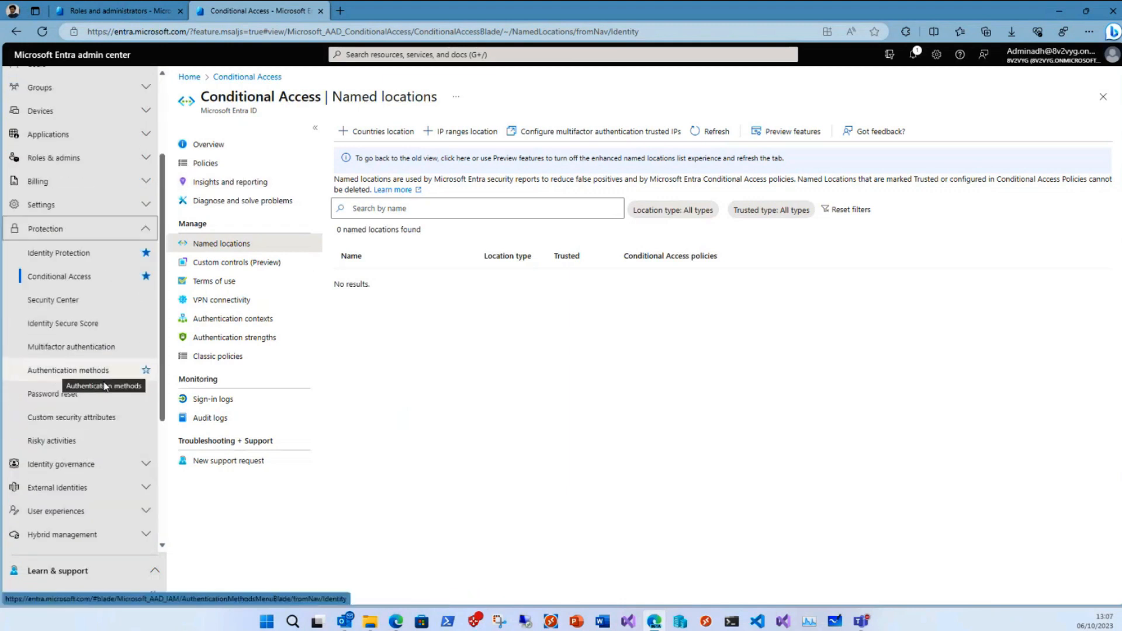
pyautogui.click(94, 155)
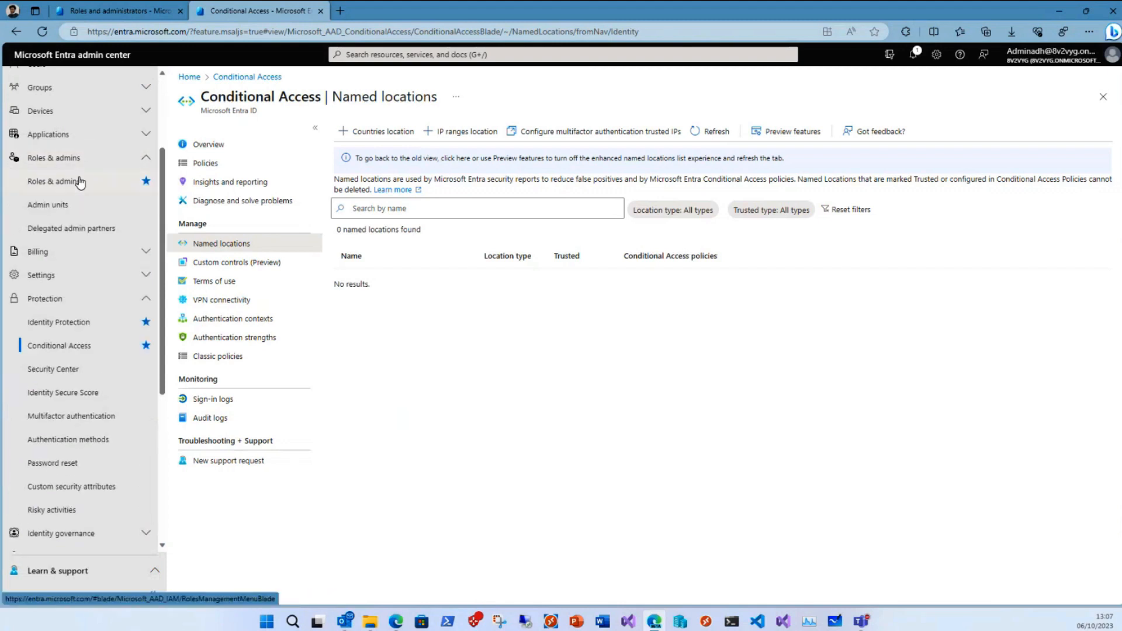
pyautogui.click(78, 181)
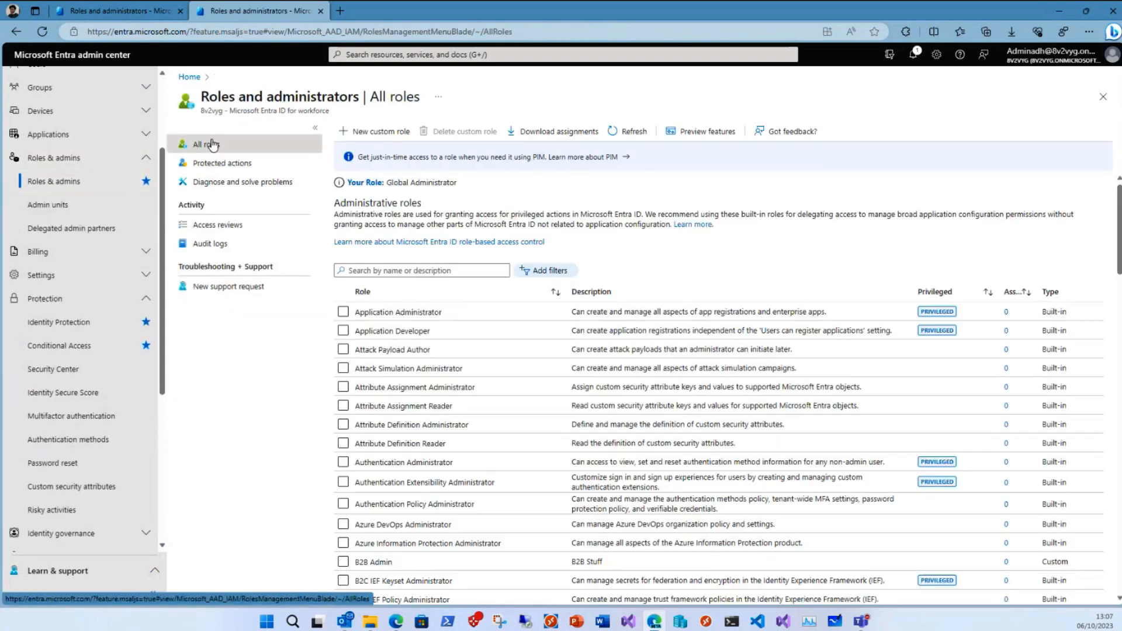
pyautogui.click(432, 315)
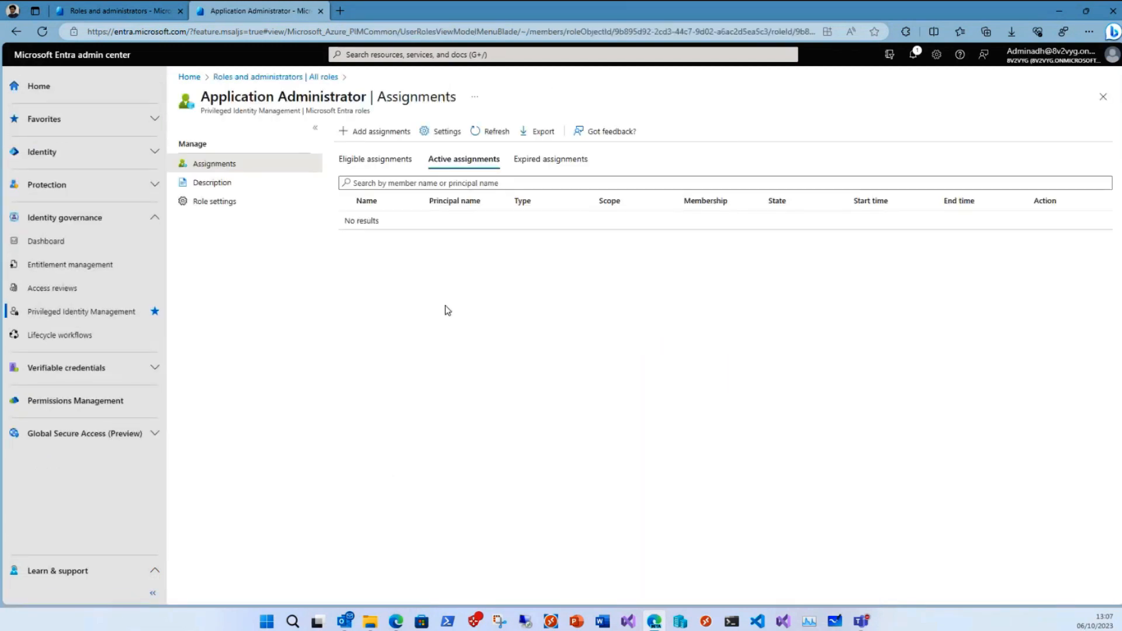
pyautogui.click(194, 205)
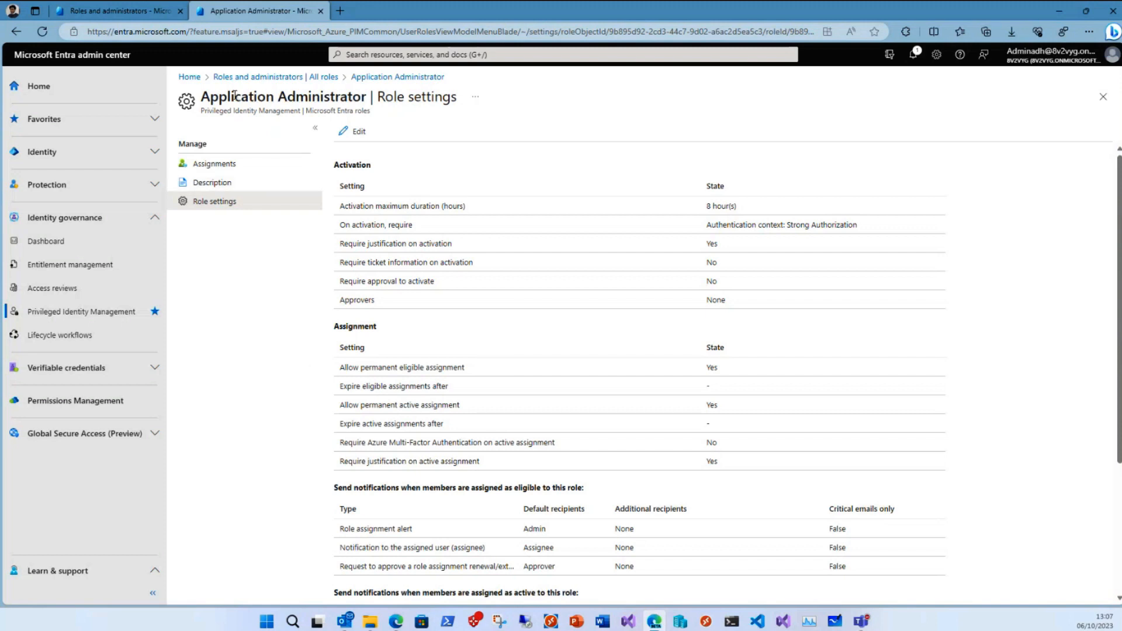
# - Edit the role's activation settings, view the available authentication contexts, and save with the Strong Authorization context required on activation
pyautogui.click(356, 135)
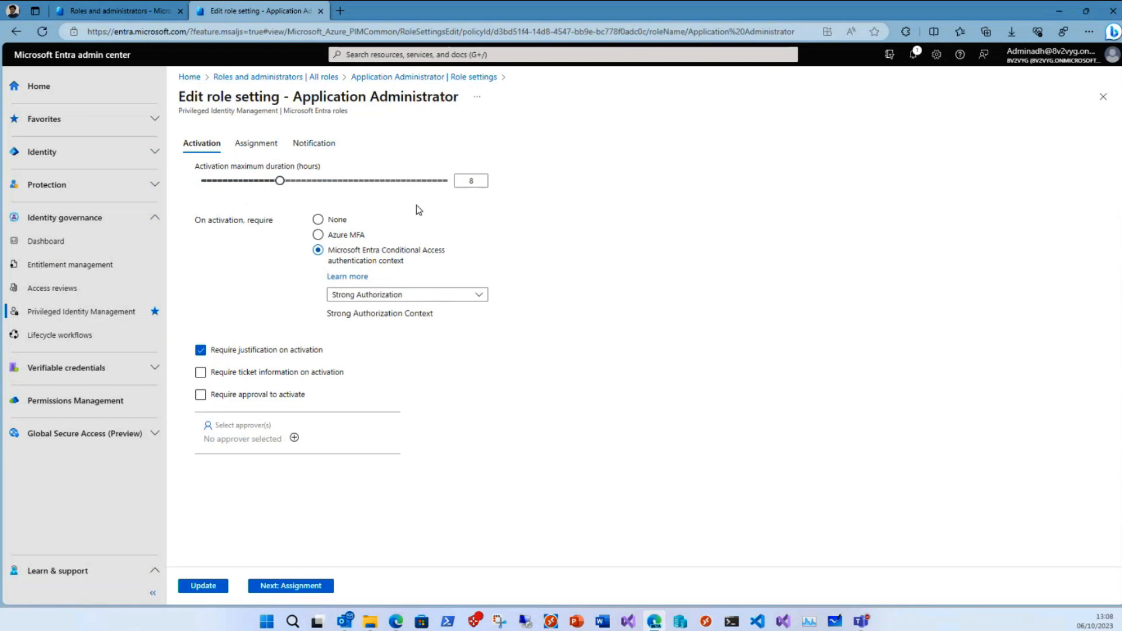
pyautogui.click(346, 239)
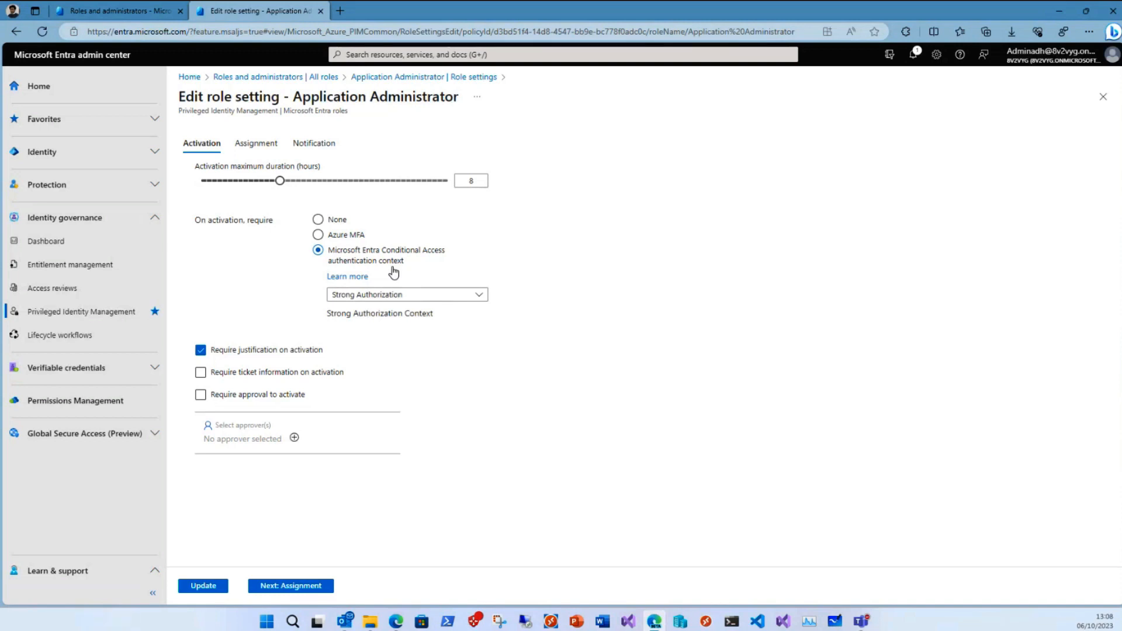
pyautogui.click(478, 296)
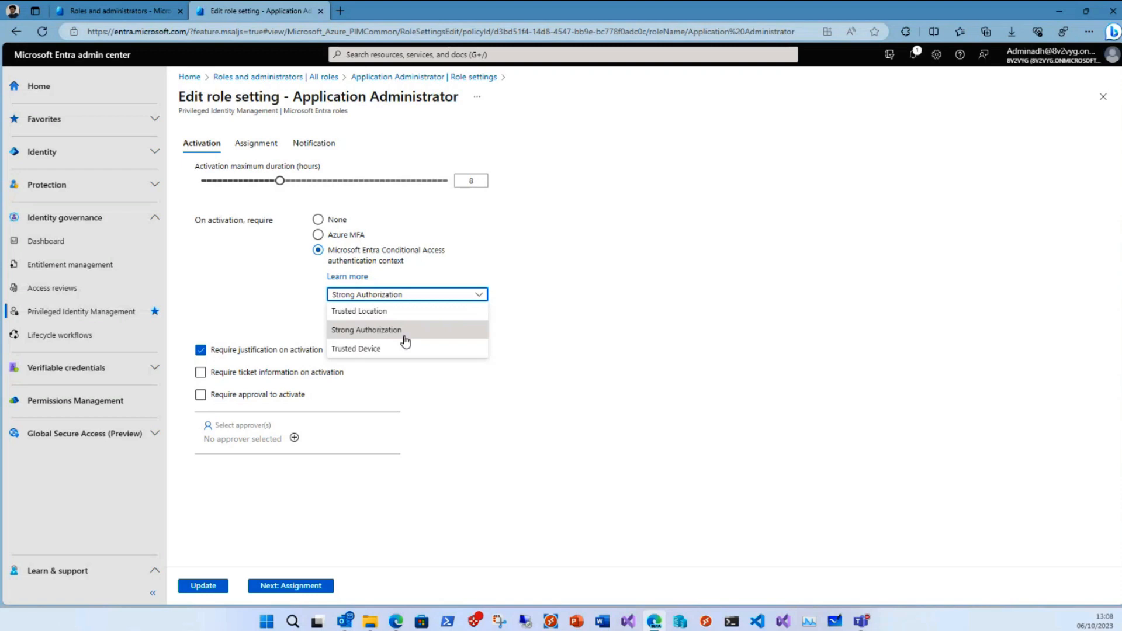
pyautogui.click(678, 436)
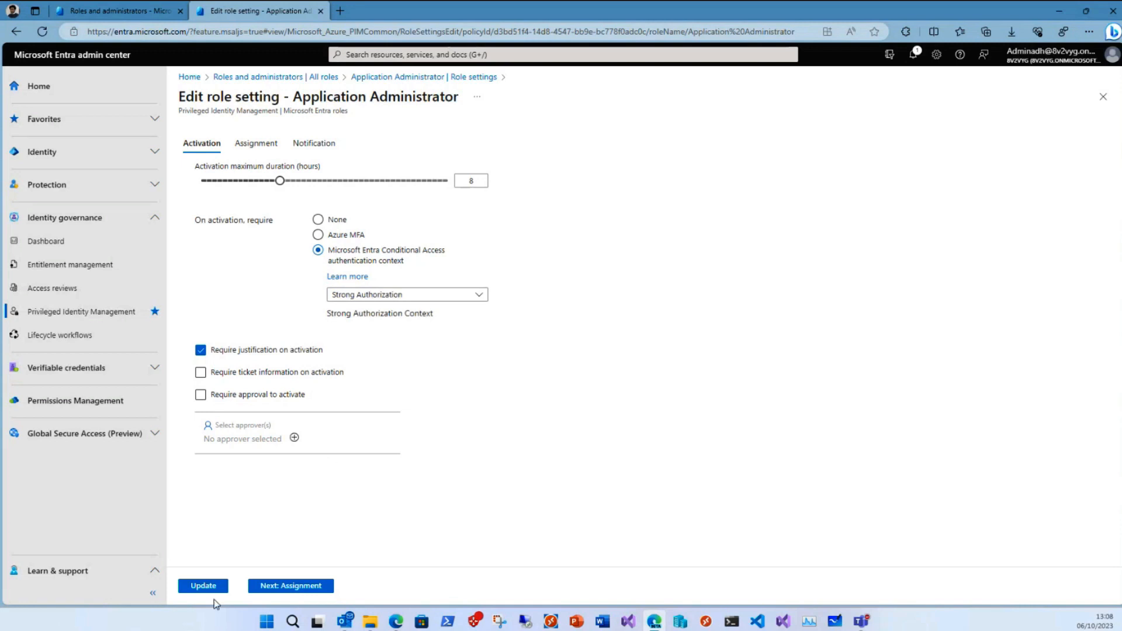
pyautogui.click(202, 587)
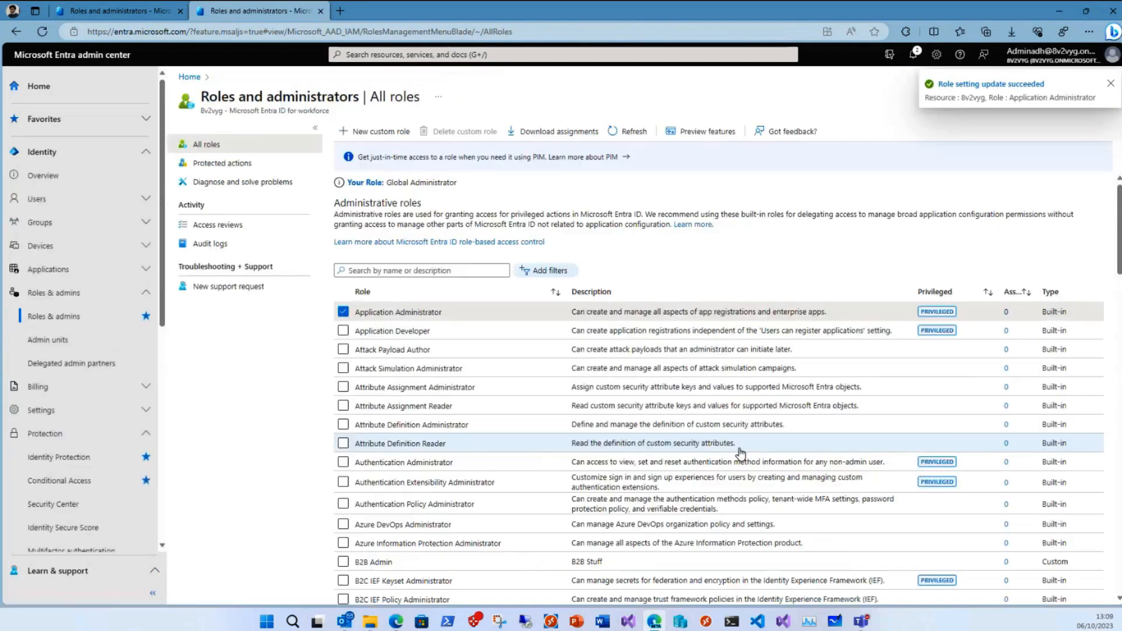